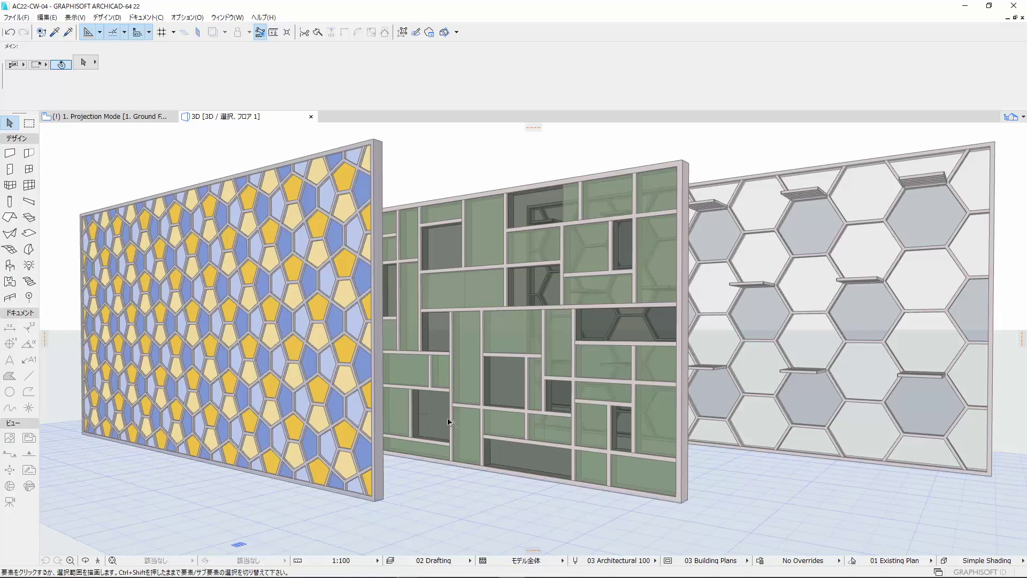
Step: Switch the 3D window to the saved 'CW MVOs' view and bring up its Model View Options
right_click(270, 118)
mouse_move(333, 126)
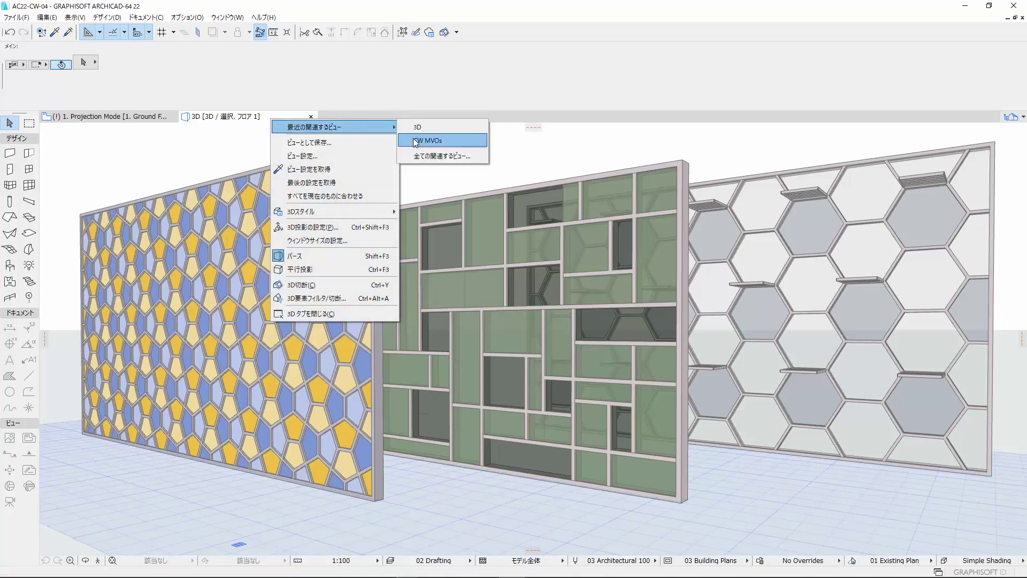
click(415, 141)
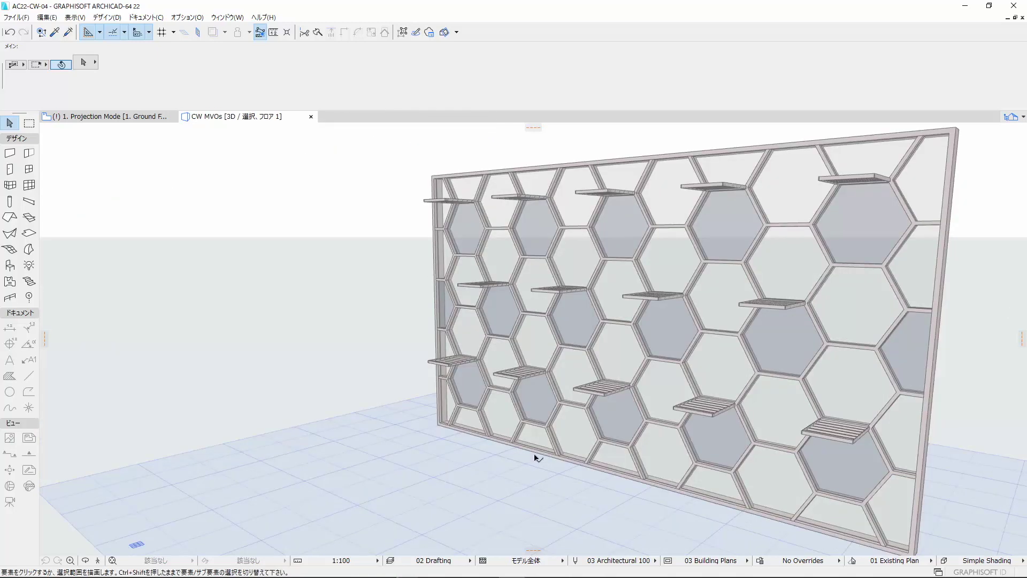
click(668, 561)
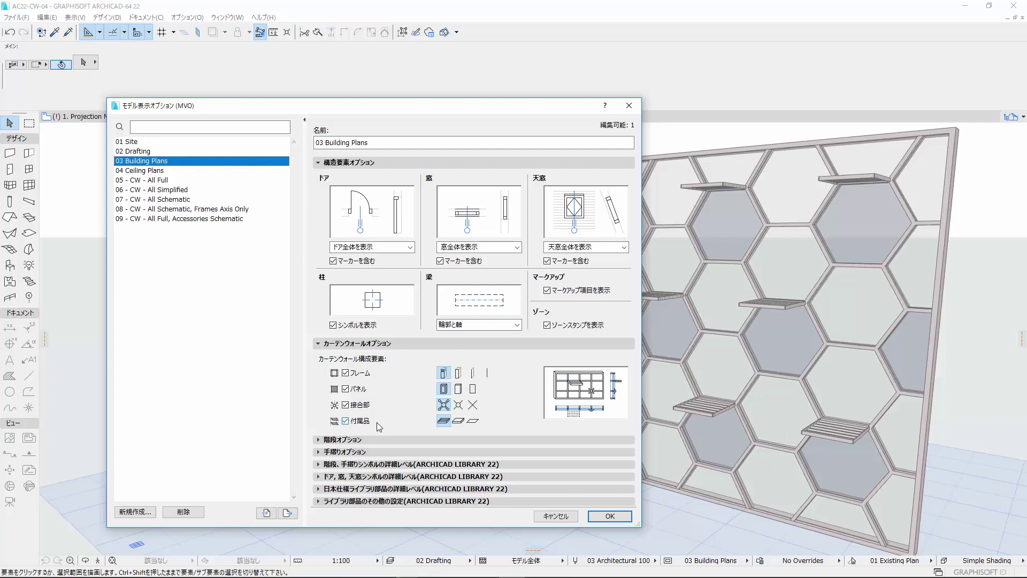
click(345, 421)
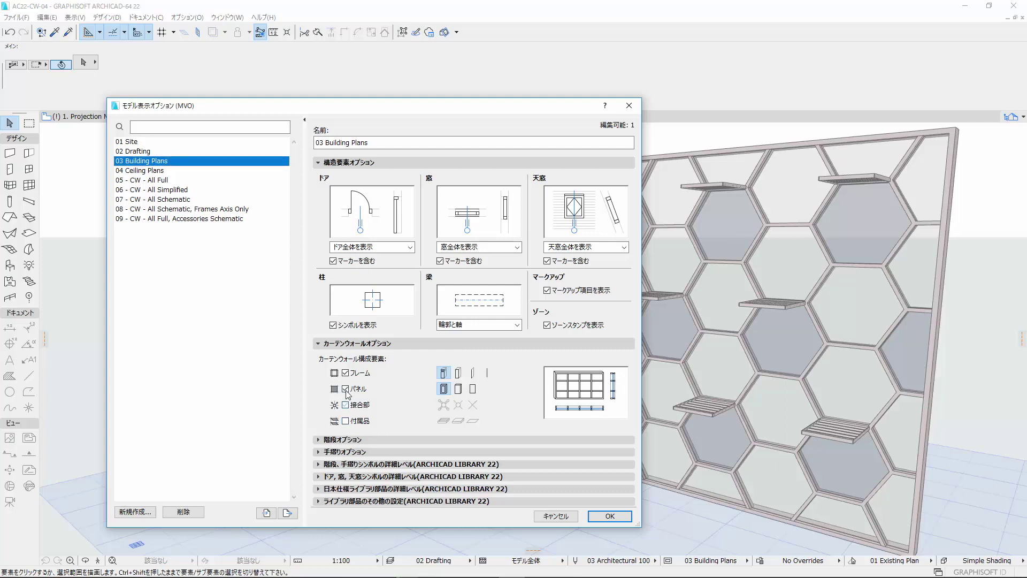
click(591, 515)
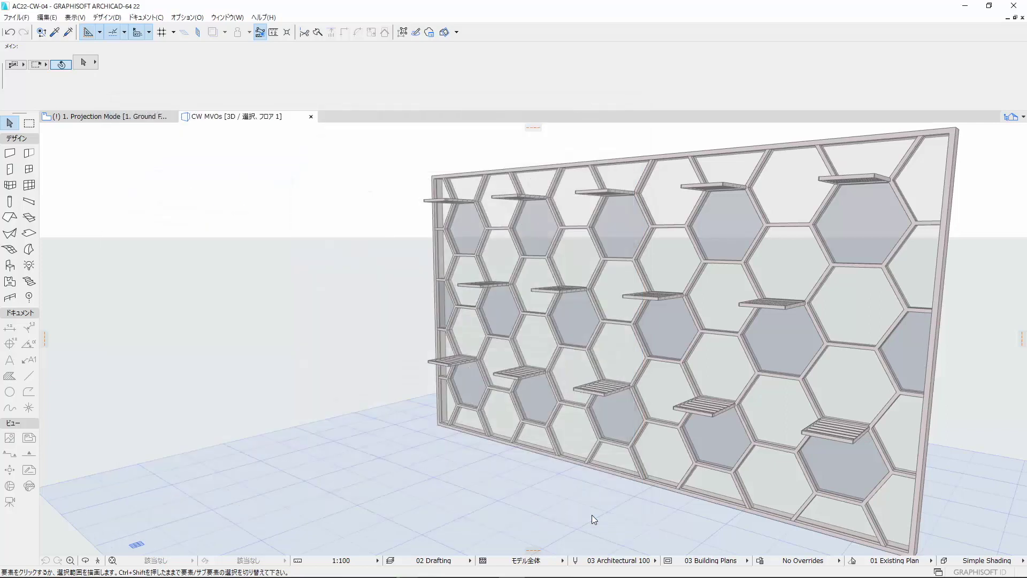
click(668, 560)
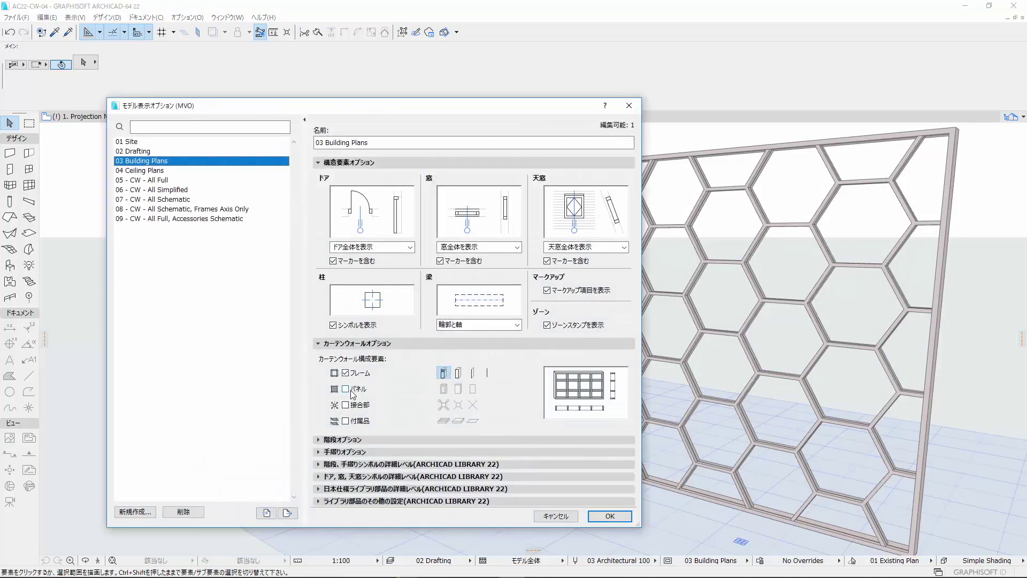
click(345, 389)
click(346, 421)
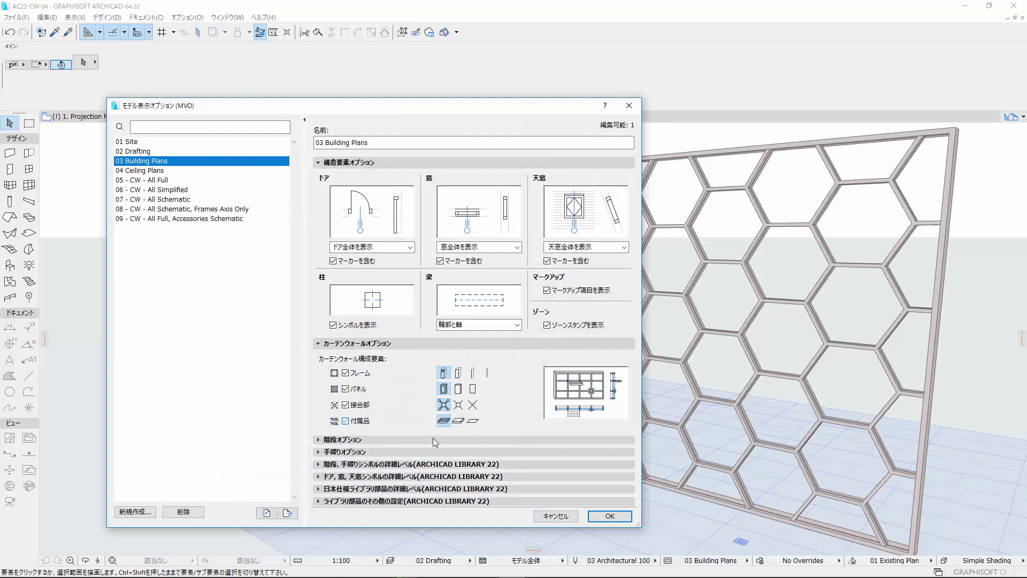
click(604, 515)
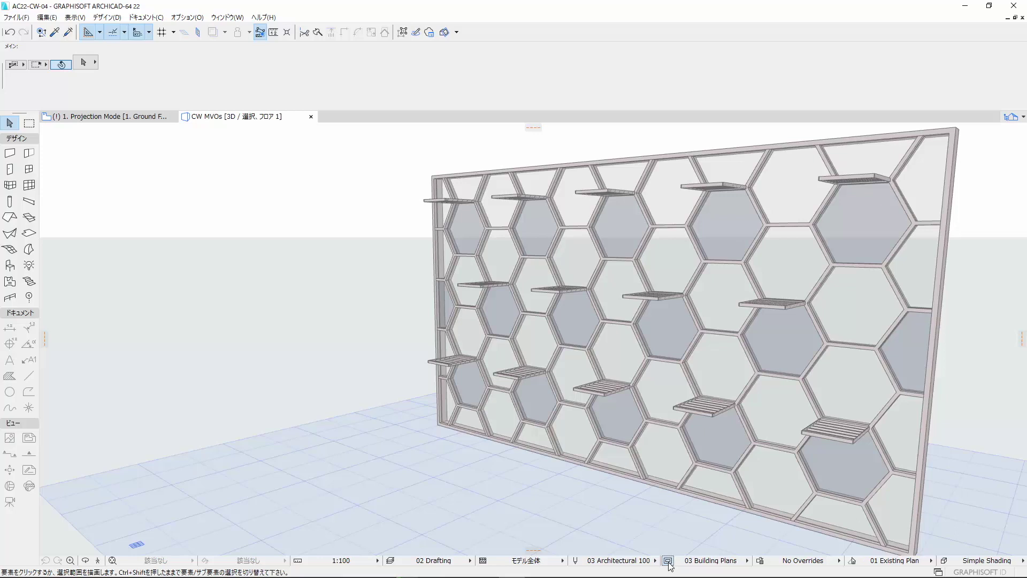
click(668, 562)
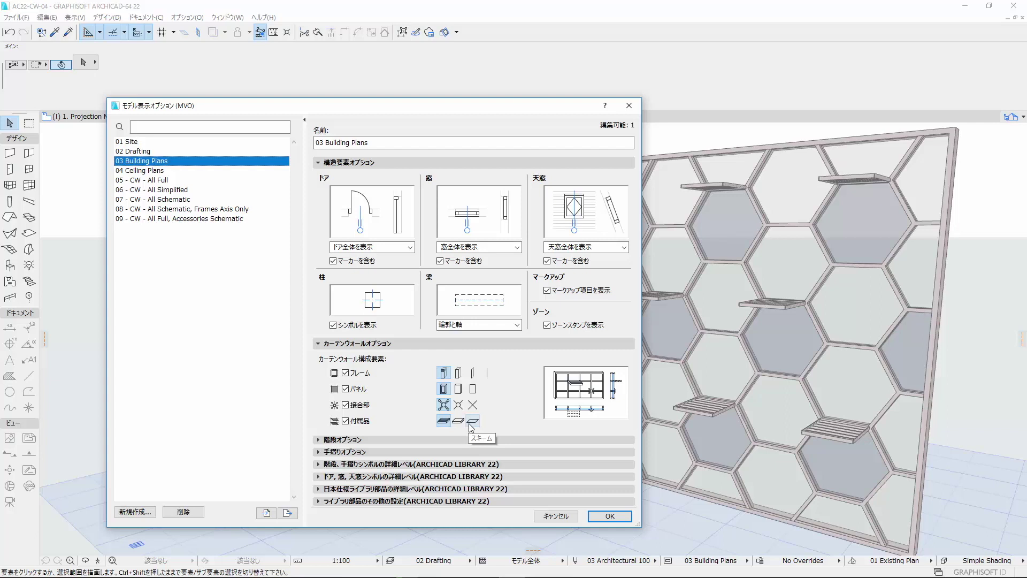
click(119, 180)
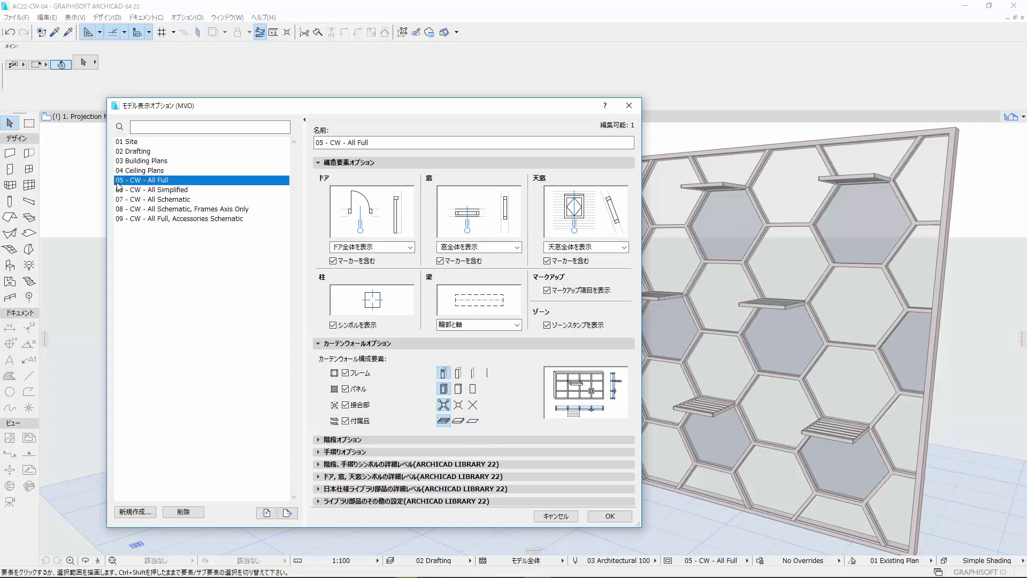
click(262, 191)
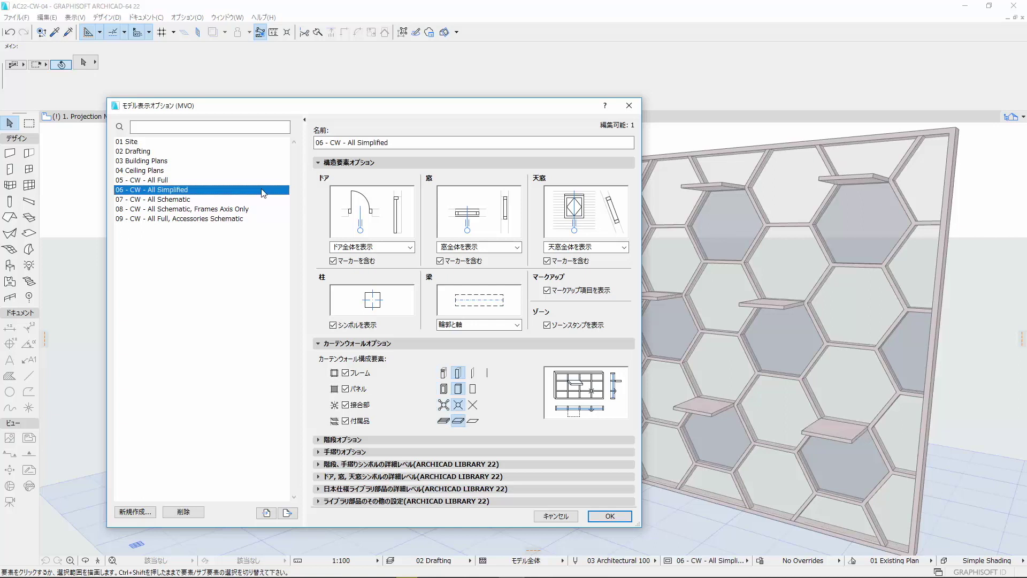
click(265, 199)
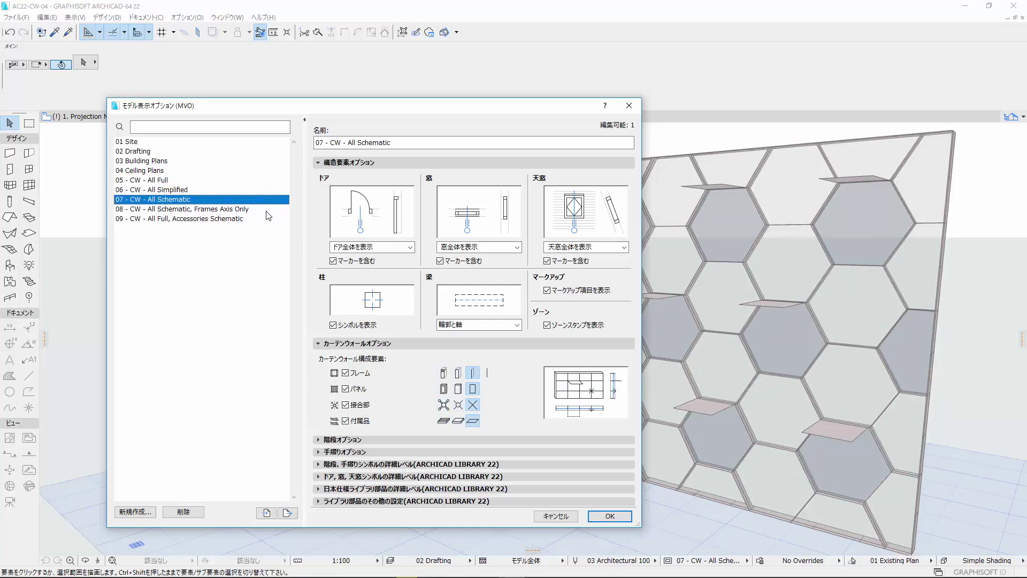
click(264, 210)
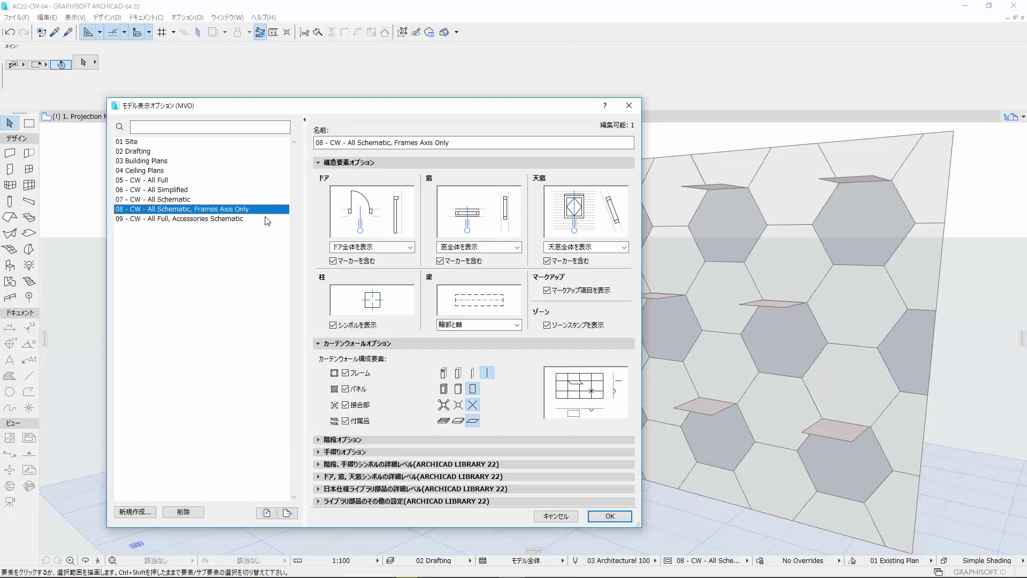
click(138, 162)
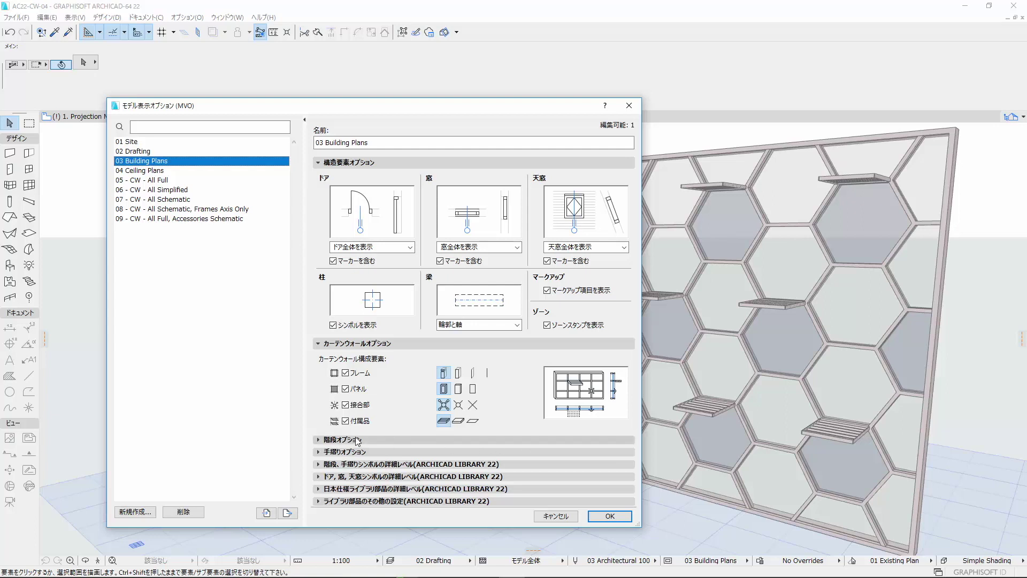
Step: Hide curtain-wall accessories and show frames as single lines in the 3D view
click(345, 420)
click(487, 373)
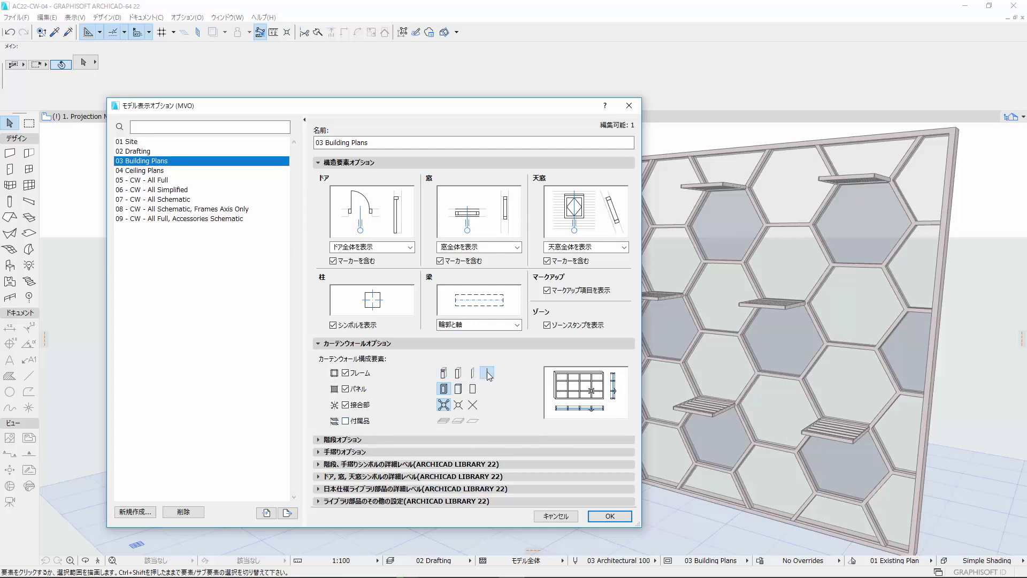
click(597, 515)
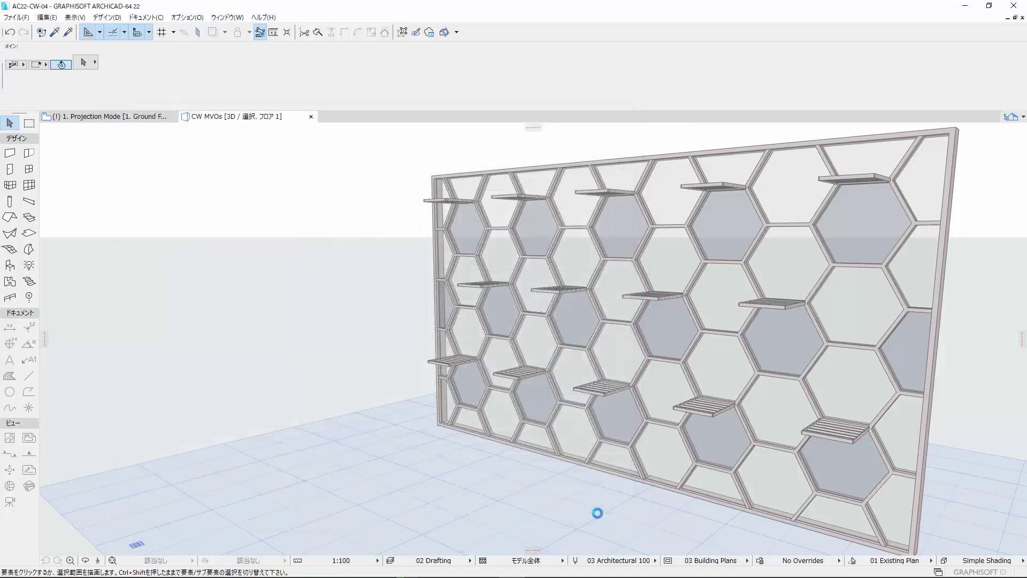
Step: Restore full-detail curtain-wall frames and accessories in the Model View Options
click(668, 561)
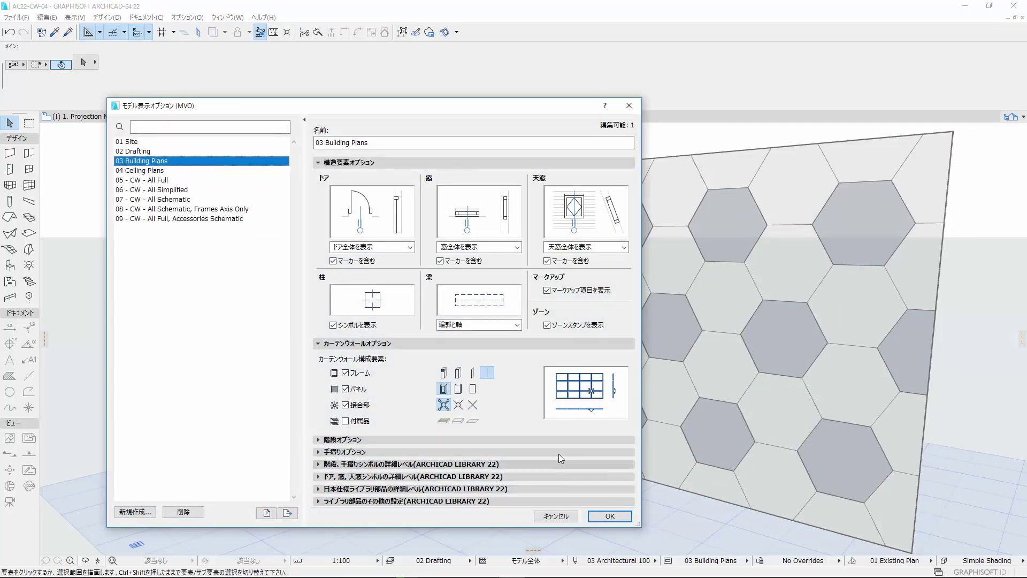
click(443, 373)
click(344, 420)
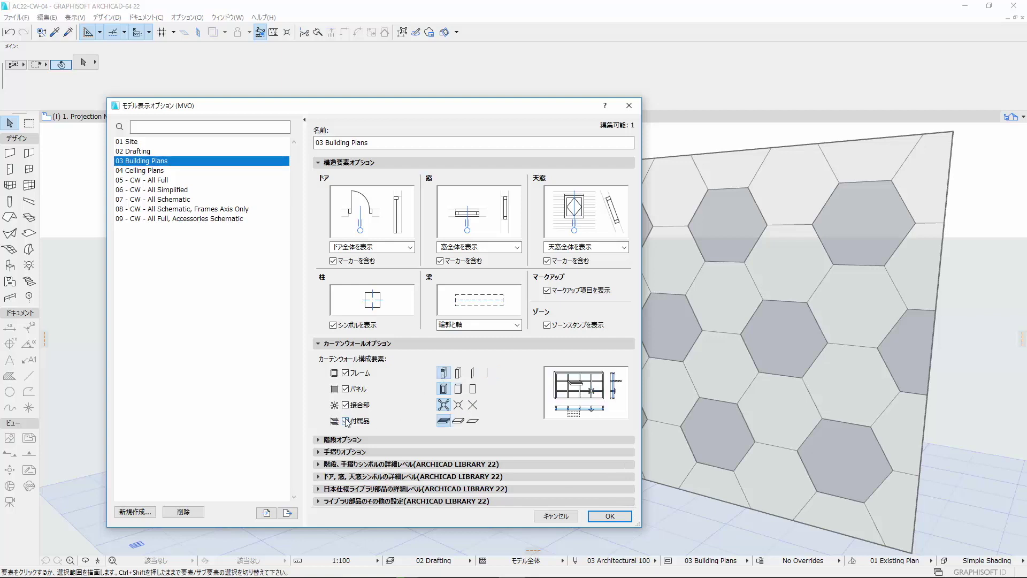
click(601, 519)
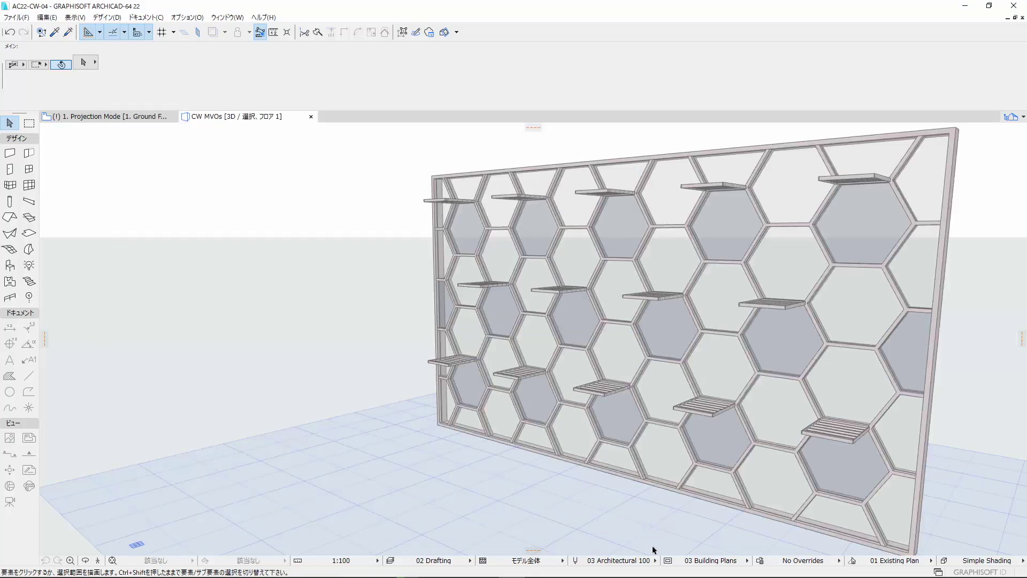
Step: Preview MVOs 06 Simplified, 07 Schematic and the schematic variants, then apply 05 - CW - All Full
click(749, 561)
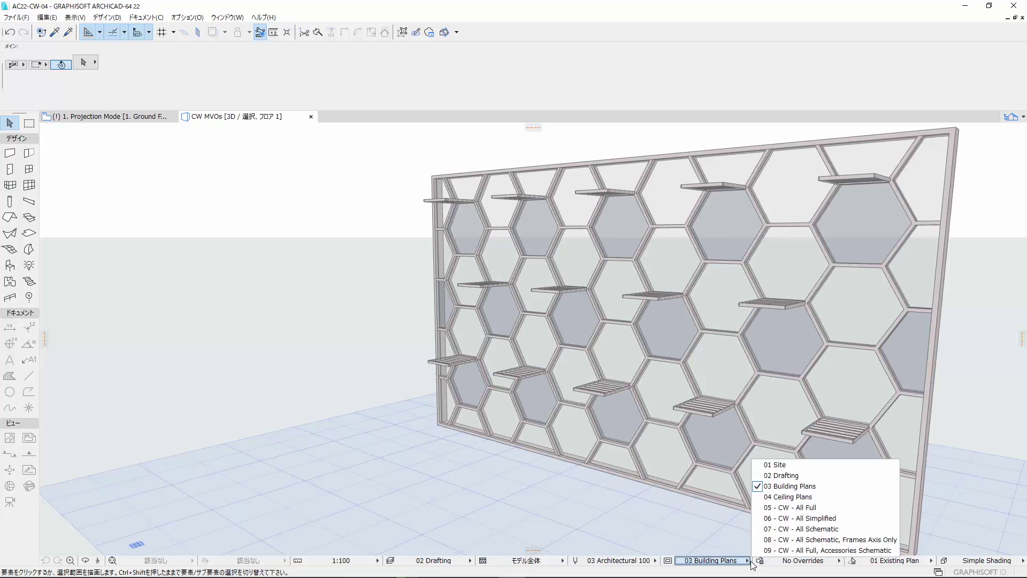
click(760, 517)
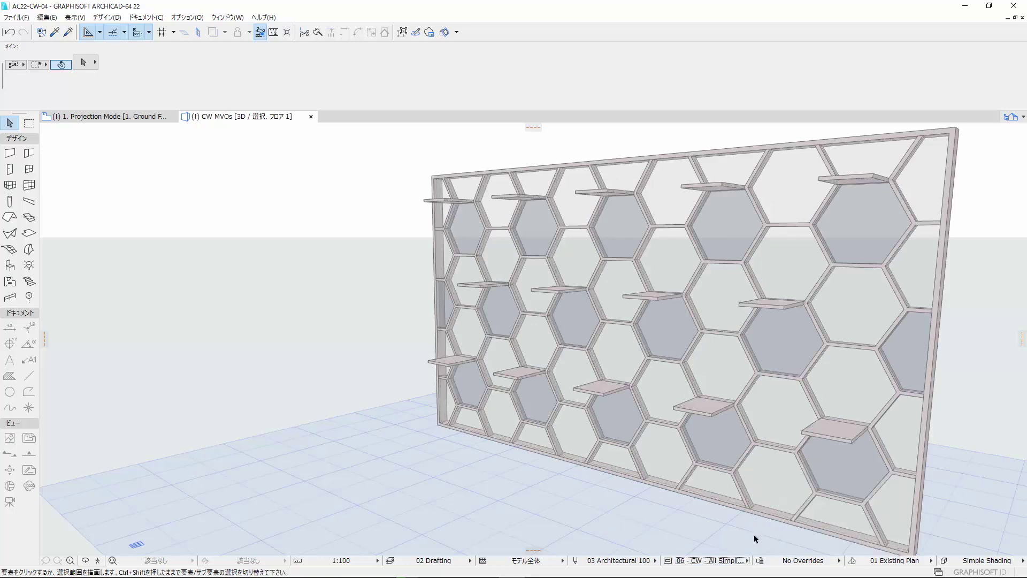
click(749, 562)
click(754, 533)
click(749, 562)
click(756, 546)
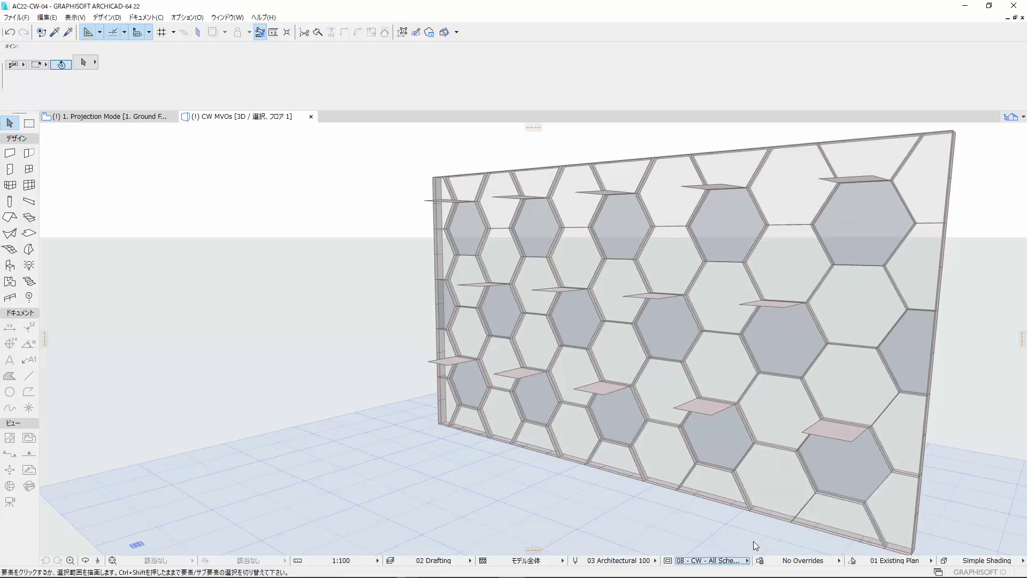
click(748, 560)
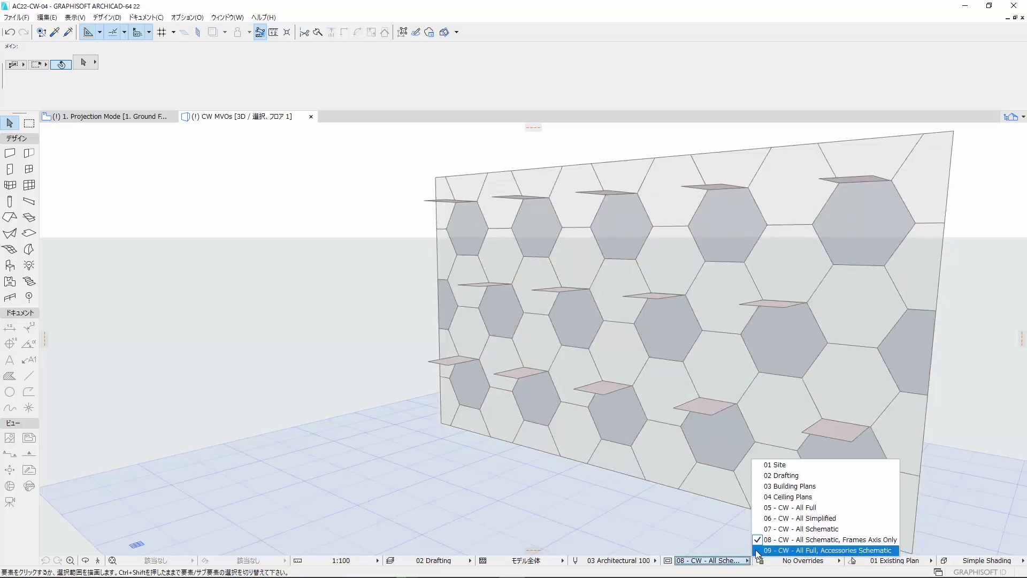
click(758, 551)
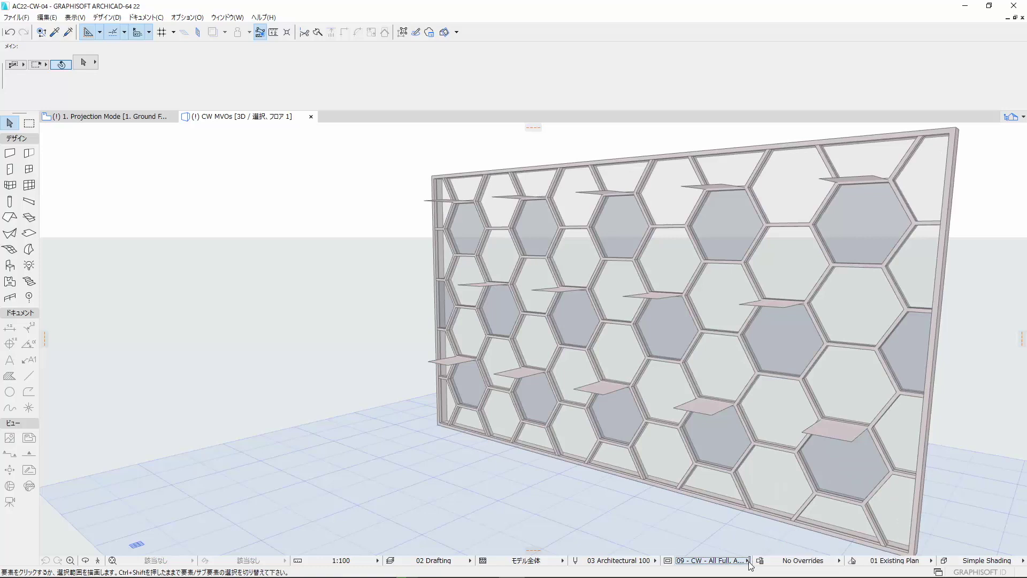
click(749, 560)
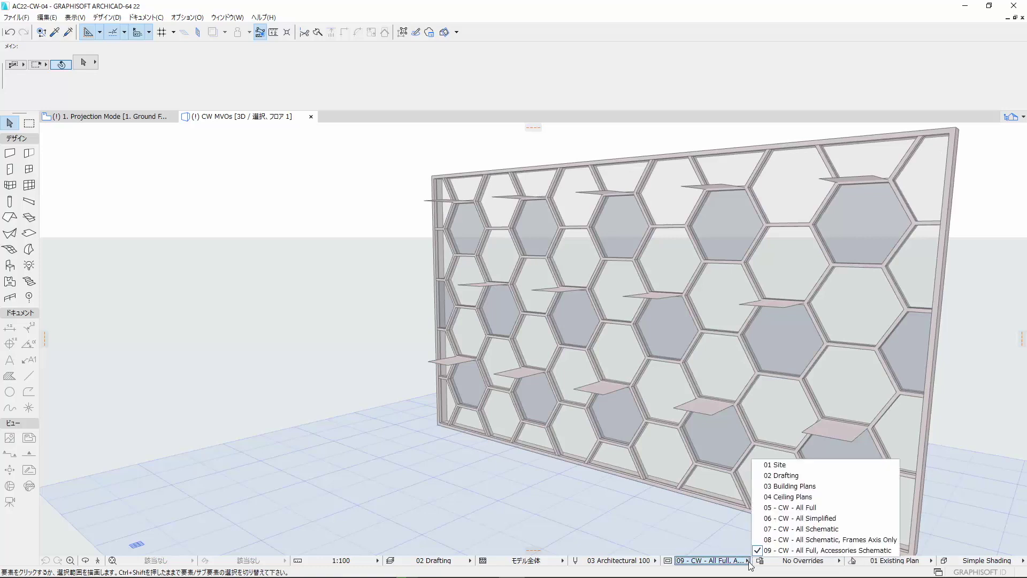
click(760, 507)
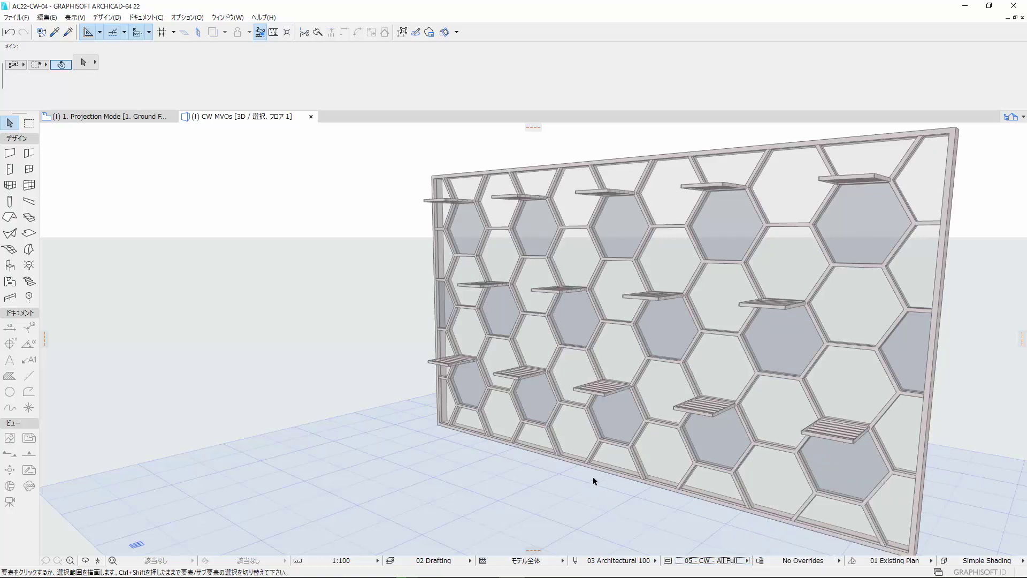
Step: Open the hexagon curtain wall's settings at the Corner Frame type page
click(603, 458)
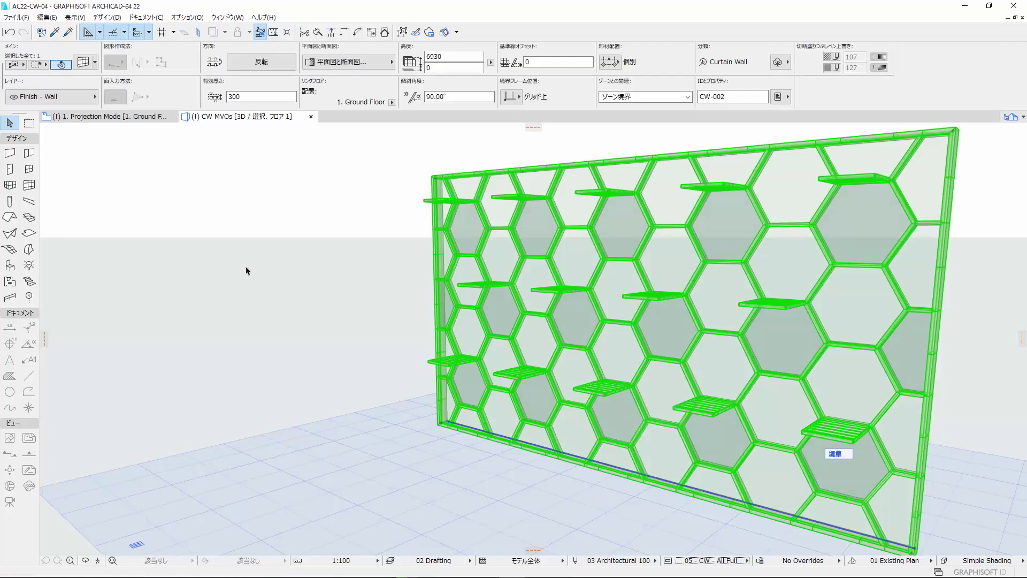
key(ctrl+t)
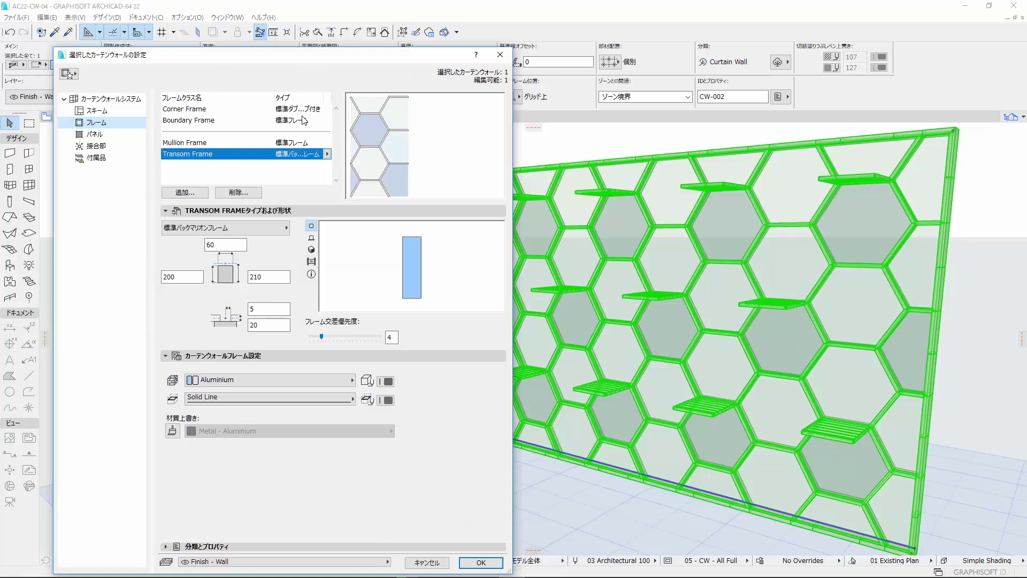
click(255, 109)
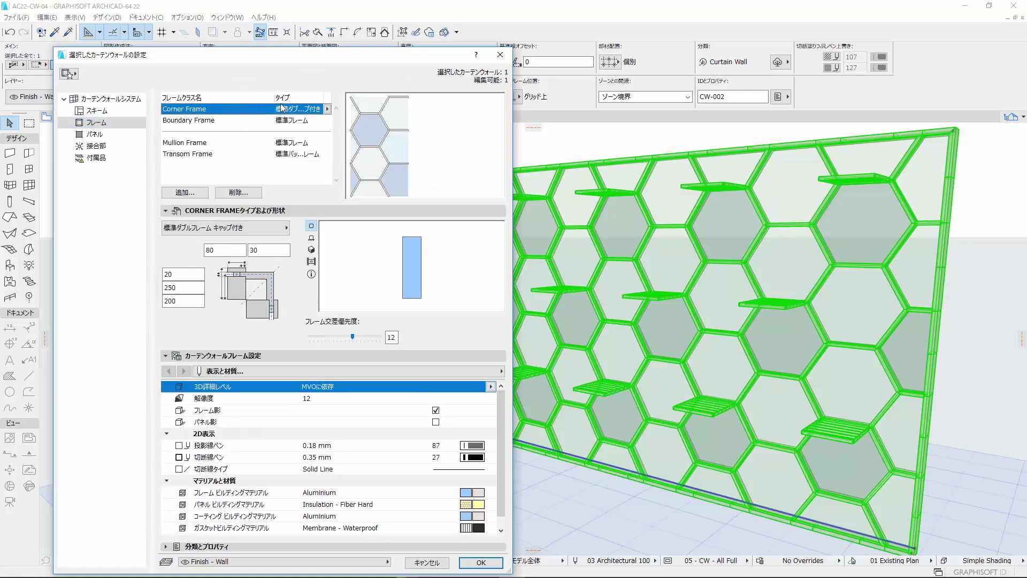
drag(274, 97, 227, 105)
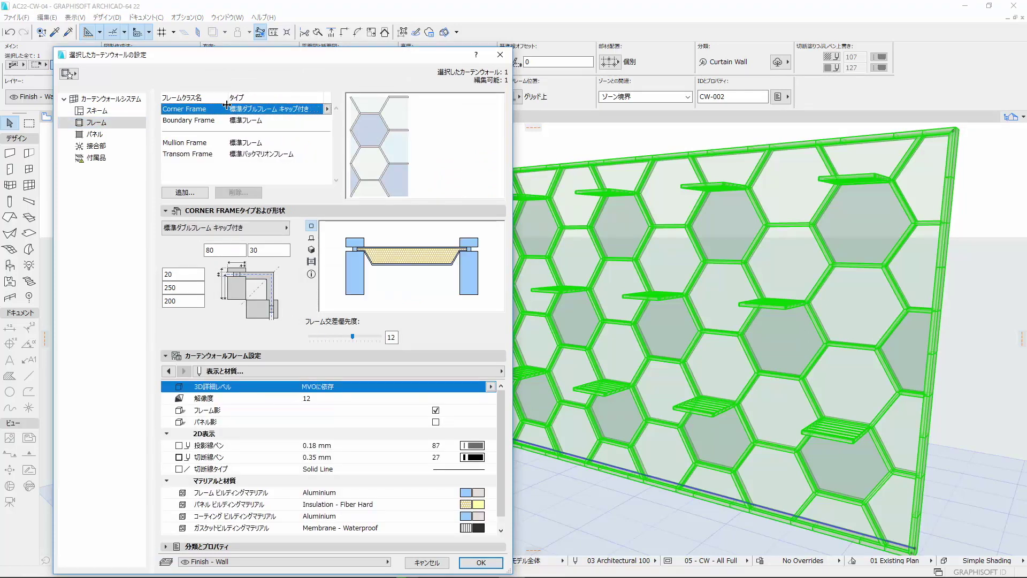
Step: Leave the frame 3D detail level unchanged and review the Mullion and Transom Frame settings
click(491, 386)
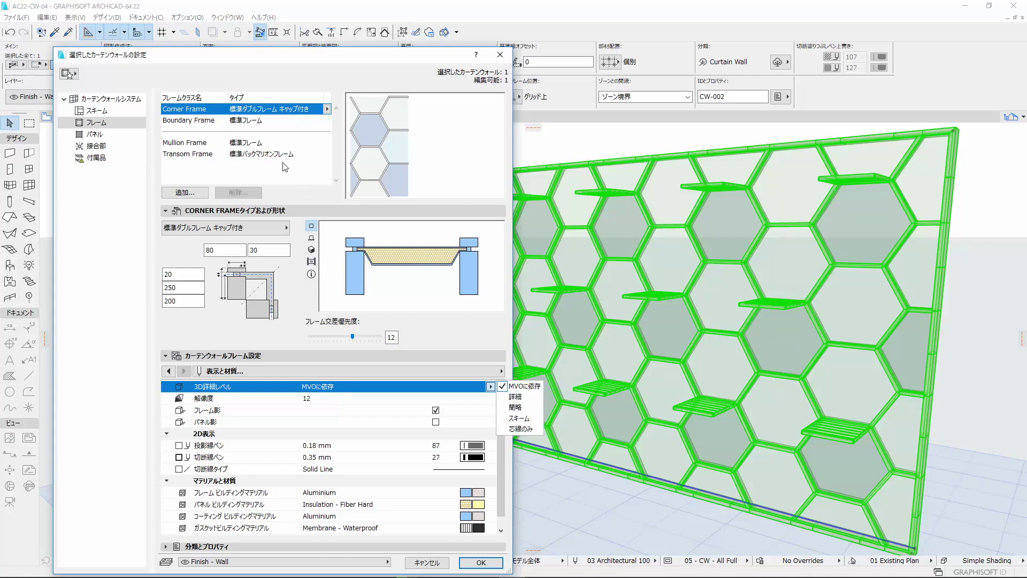
key(Escape)
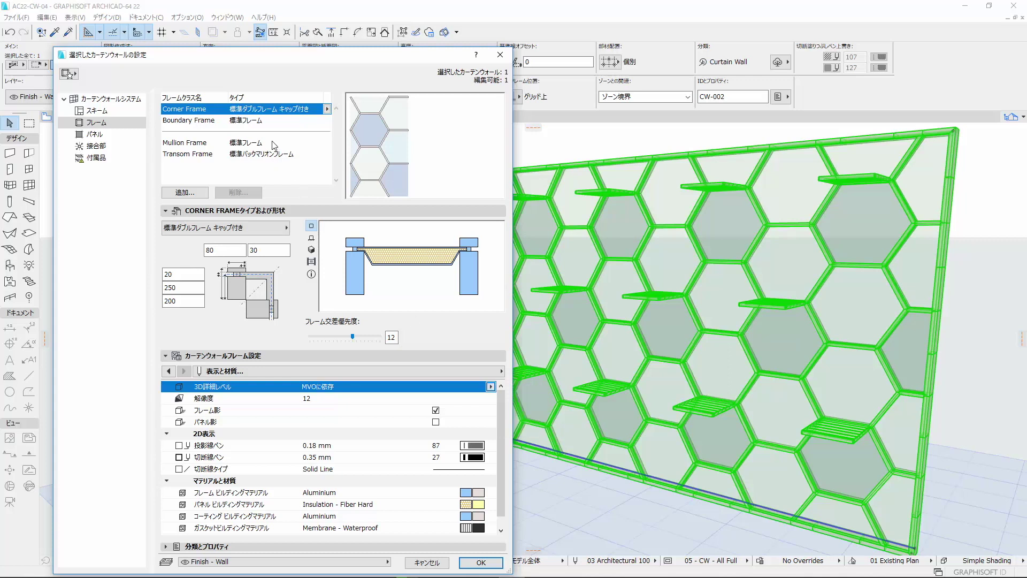
click(273, 143)
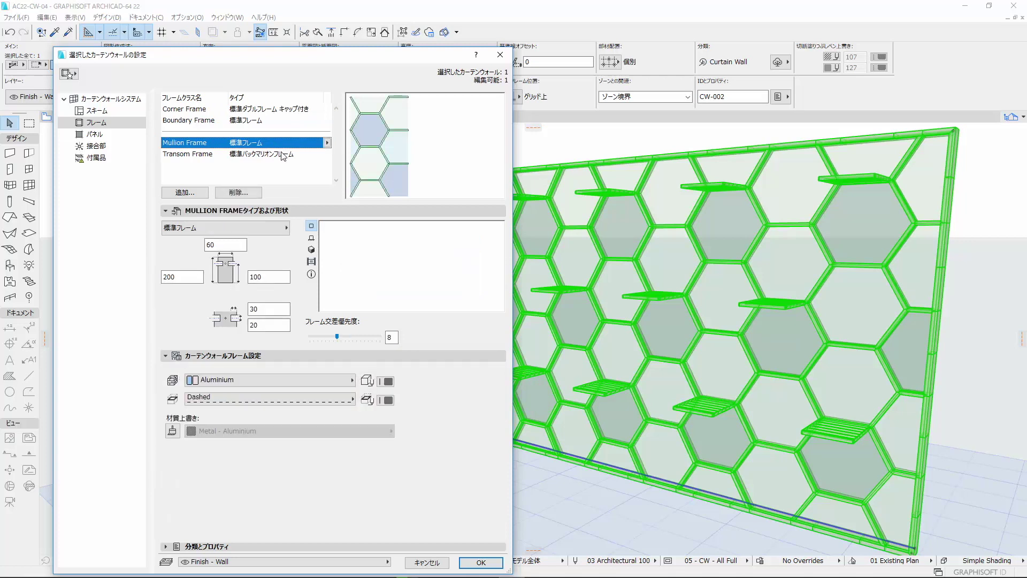
click(284, 155)
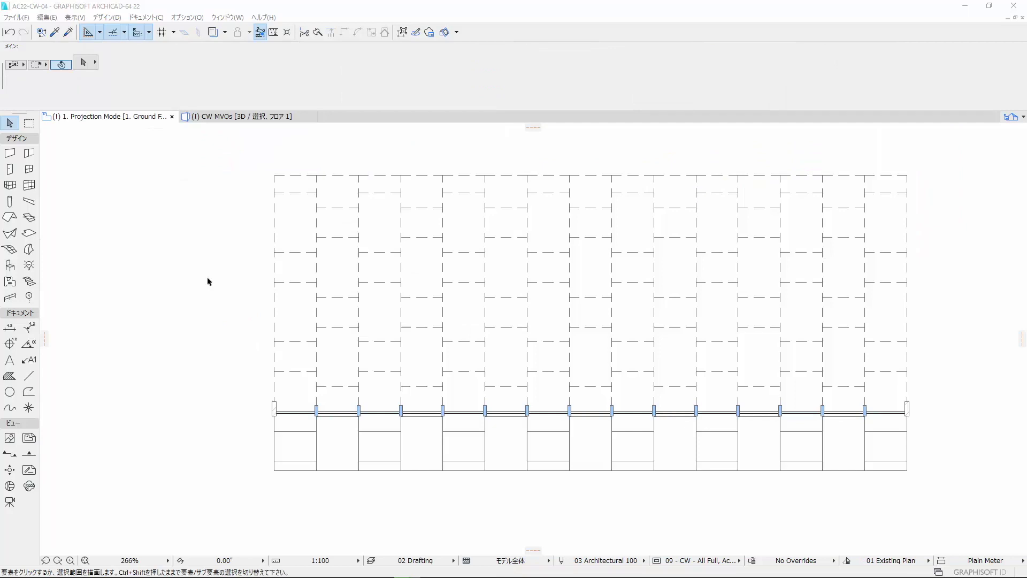
Step: Put the plan's curtain wall into edit mode and open its Curtain Wall Settings
click(298, 351)
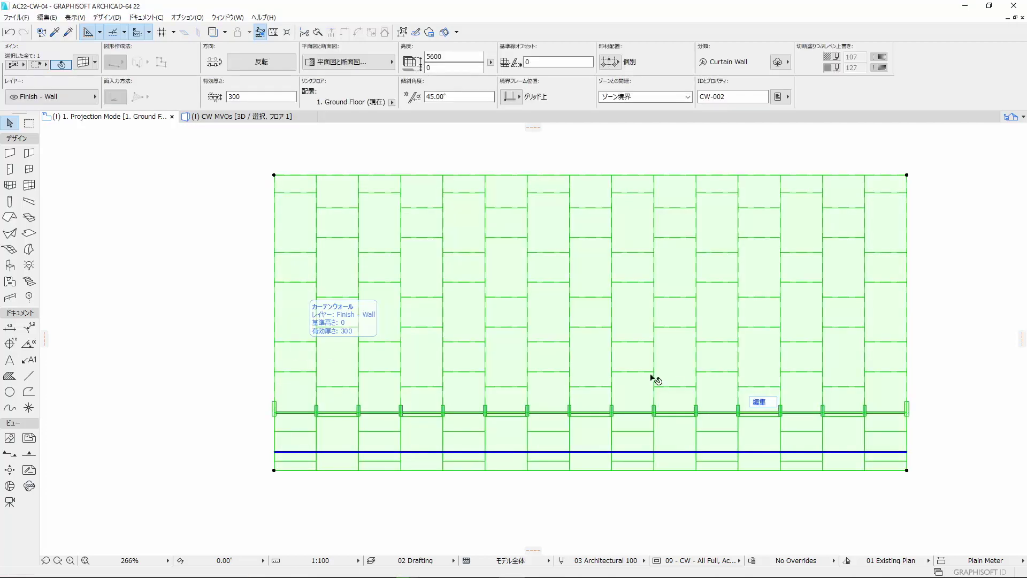
click(763, 402)
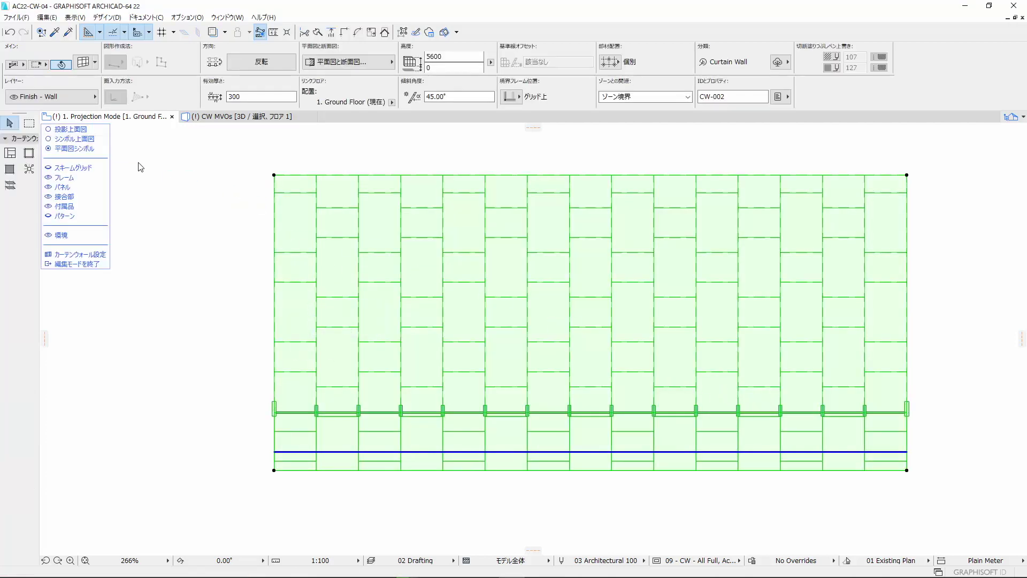
click(92, 255)
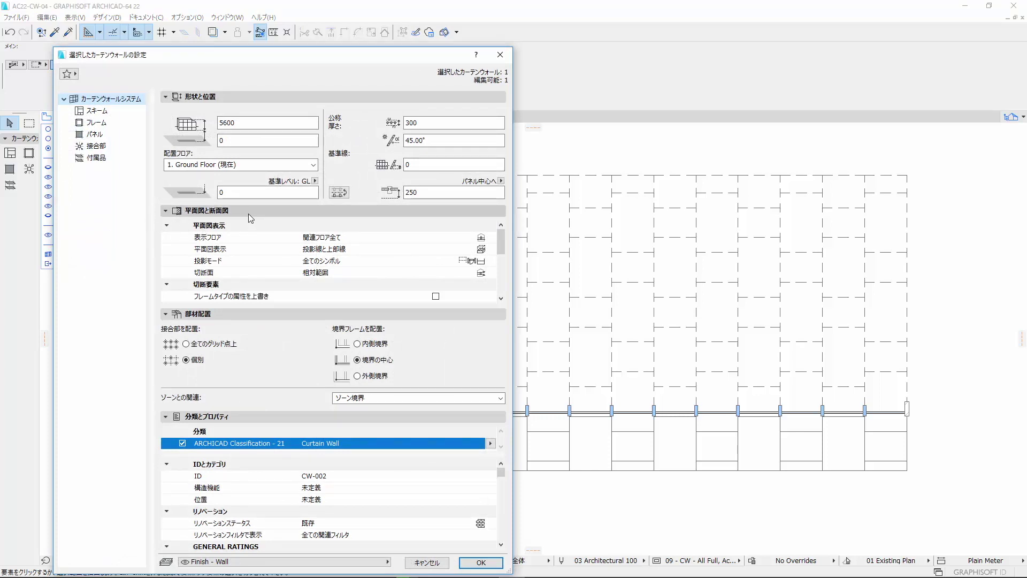
Step: Open the Projection Mode component display settings under Floor Plan Display
click(489, 249)
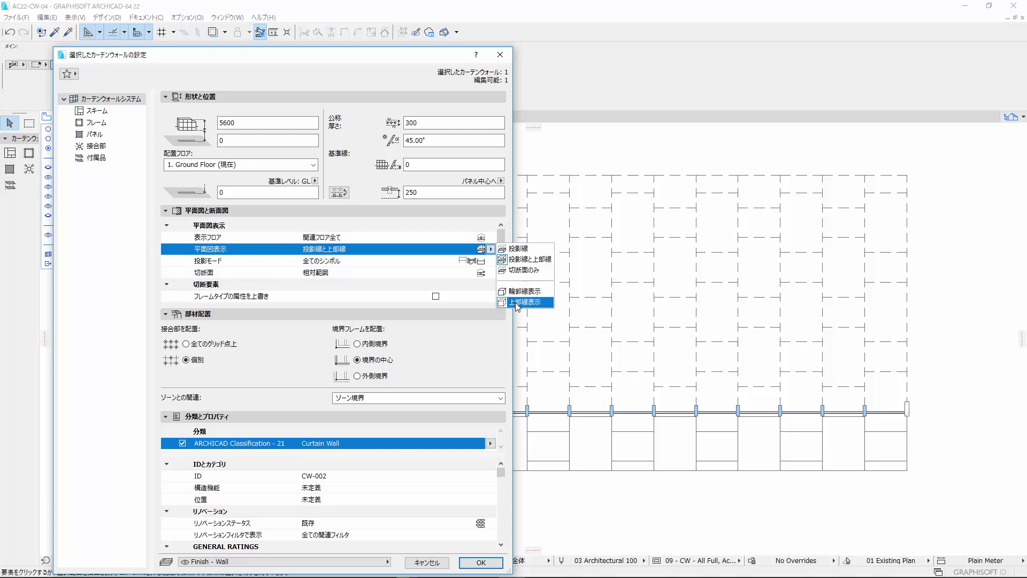
click(510, 233)
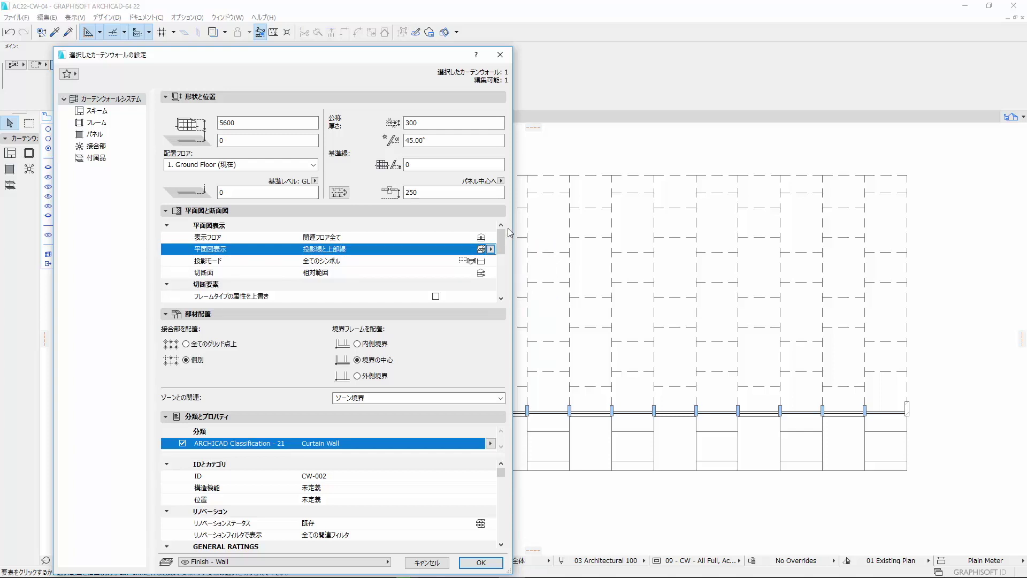
click(433, 262)
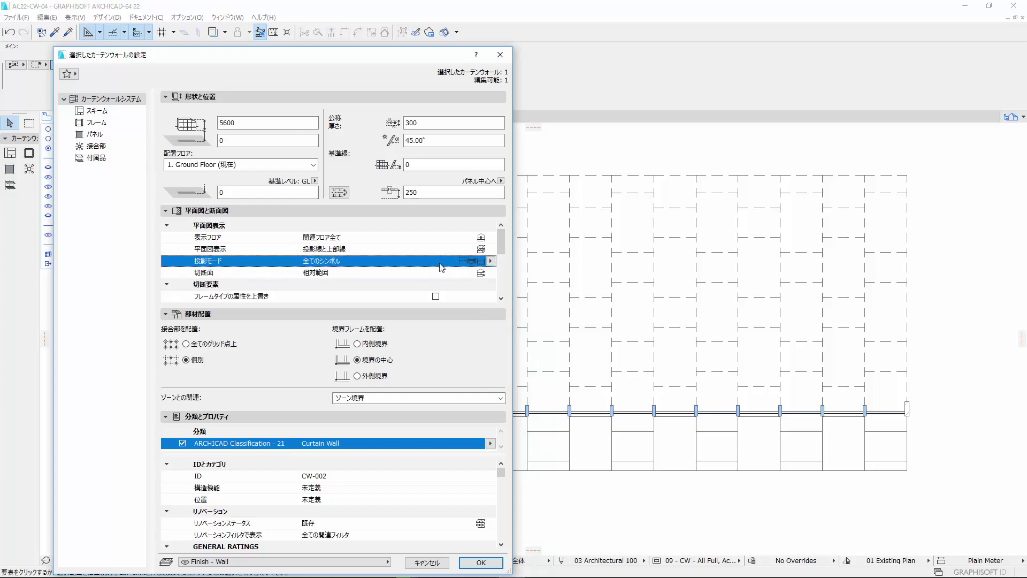
click(490, 261)
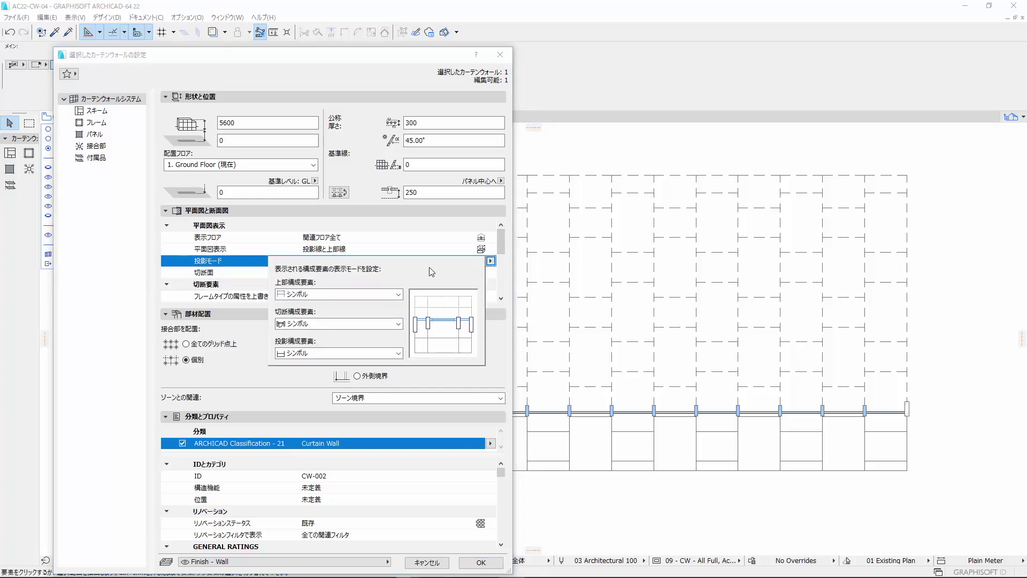
Step: Keep Upper and Projected components as Symbol; set Cut Components to Projection and Symbol Panel
click(398, 295)
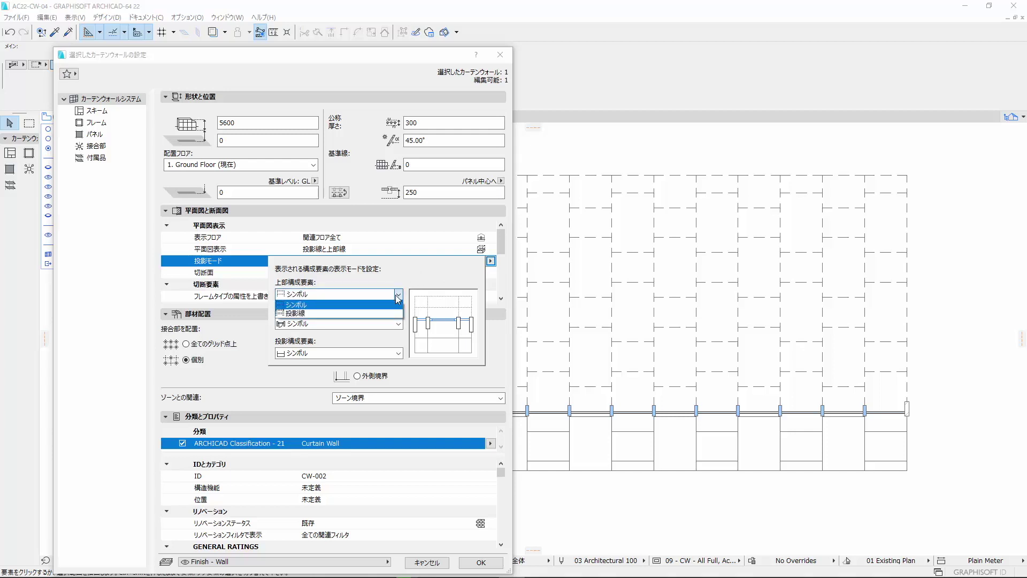
click(397, 297)
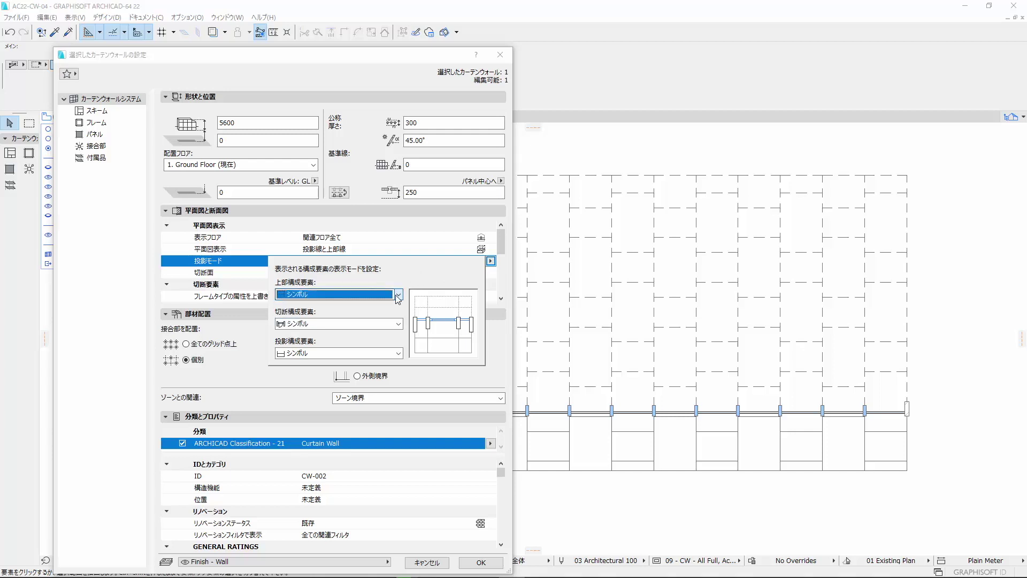
click(399, 324)
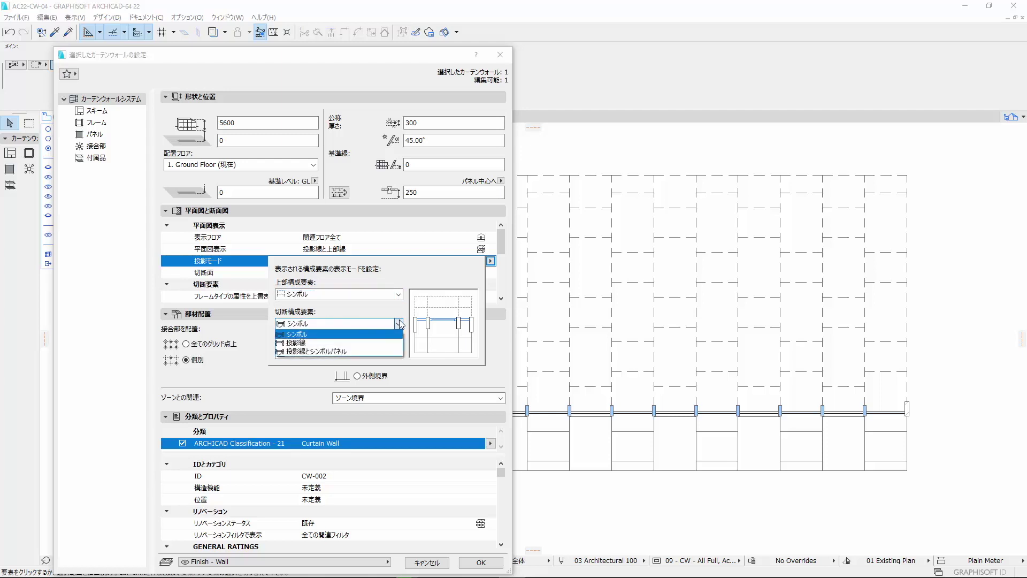
click(399, 324)
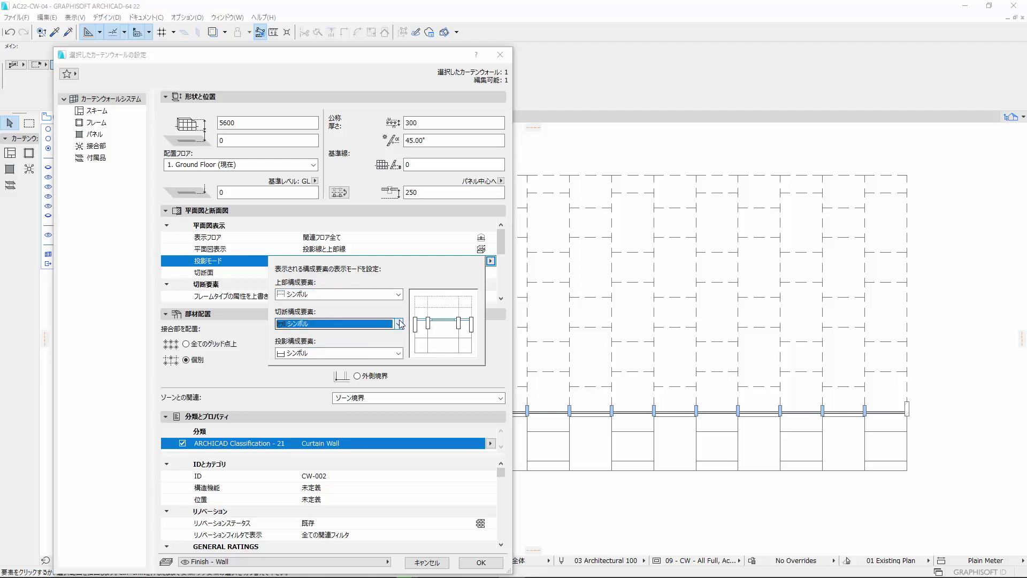
click(399, 353)
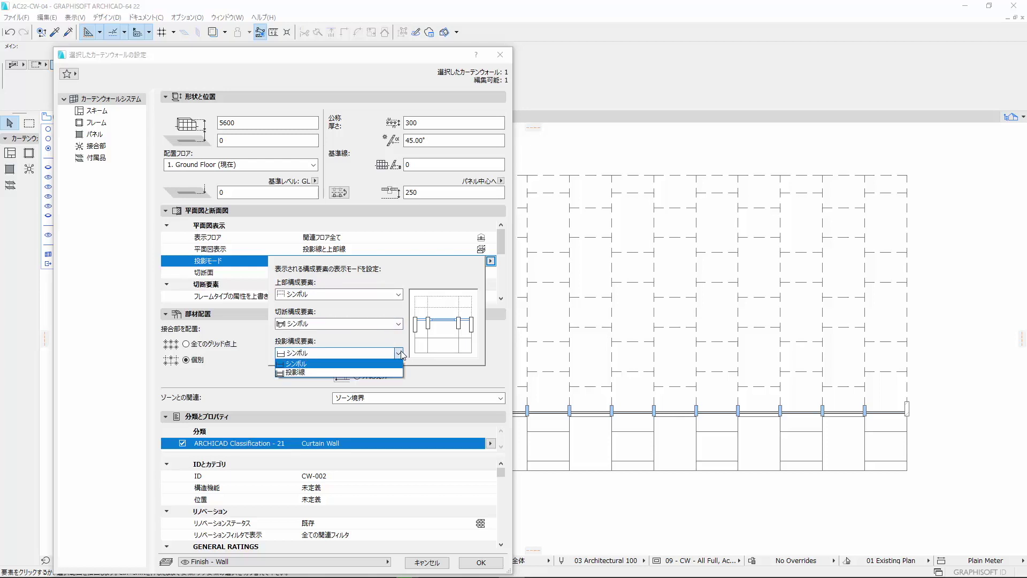
click(401, 354)
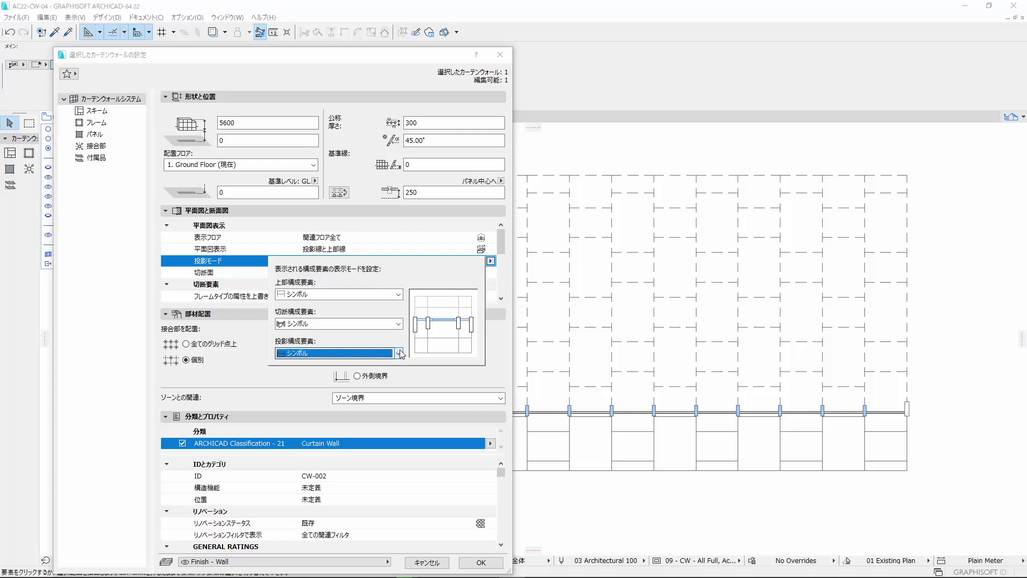
scroll(399, 349, down, 1)
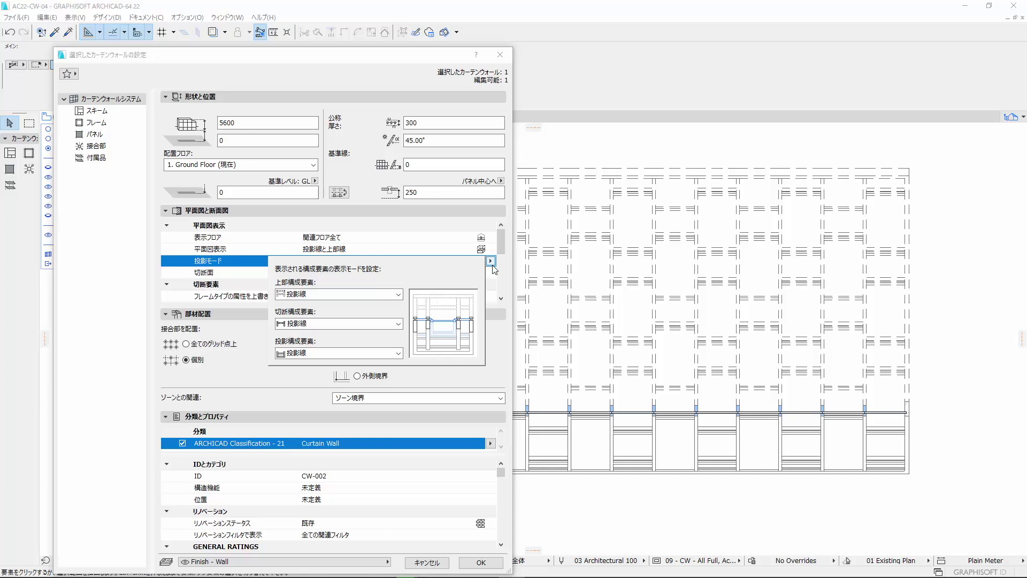
click(491, 262)
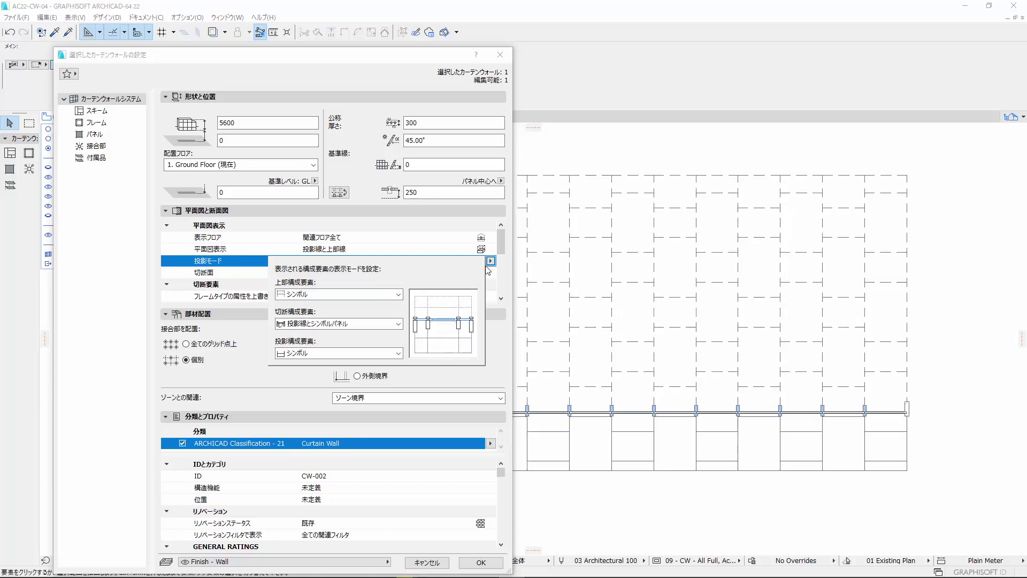
click(398, 323)
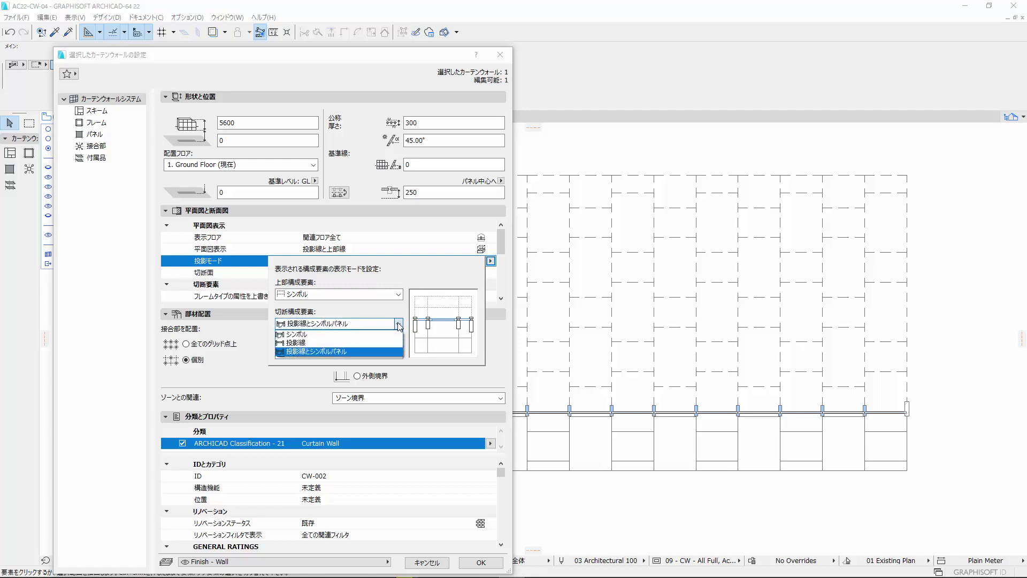
click(394, 351)
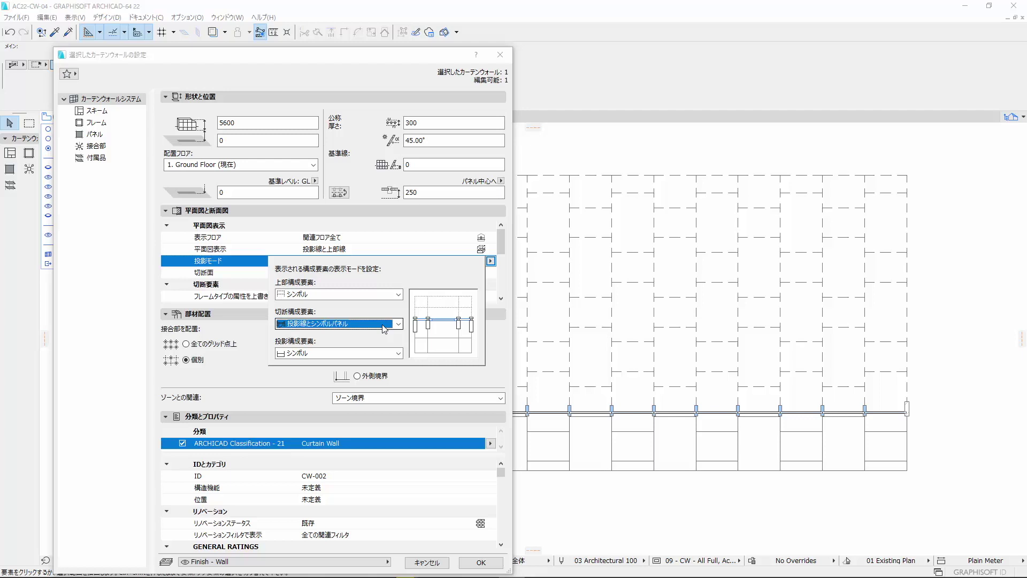
key(Return)
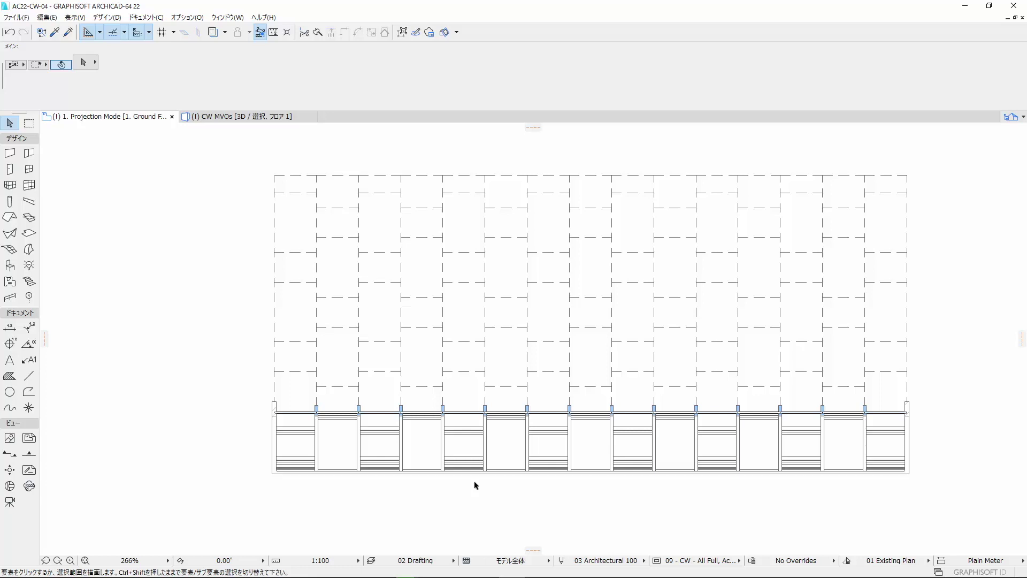
Step: Select the curtain wall on the plan and enter its edit mode
click(506, 431)
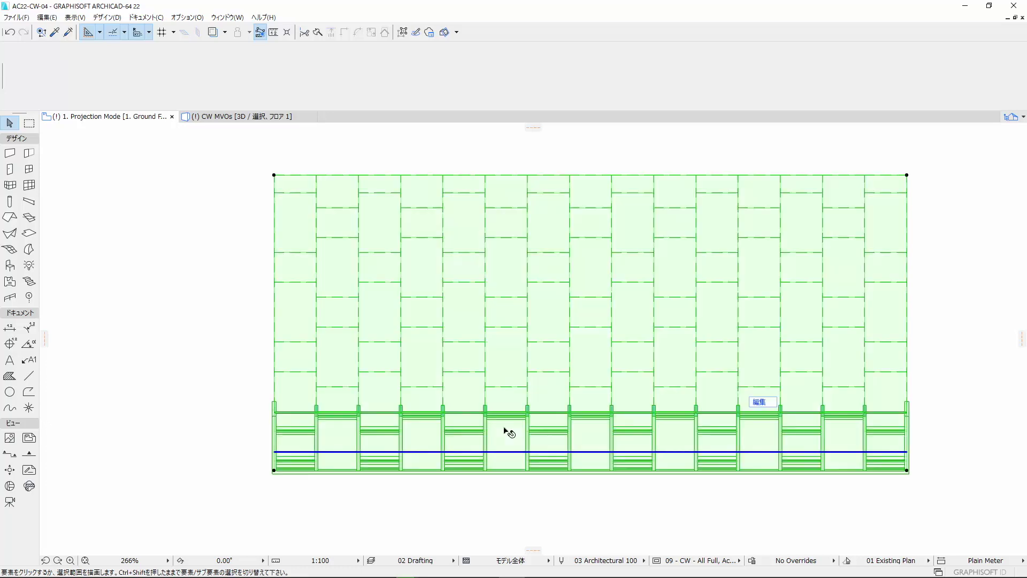
click(763, 402)
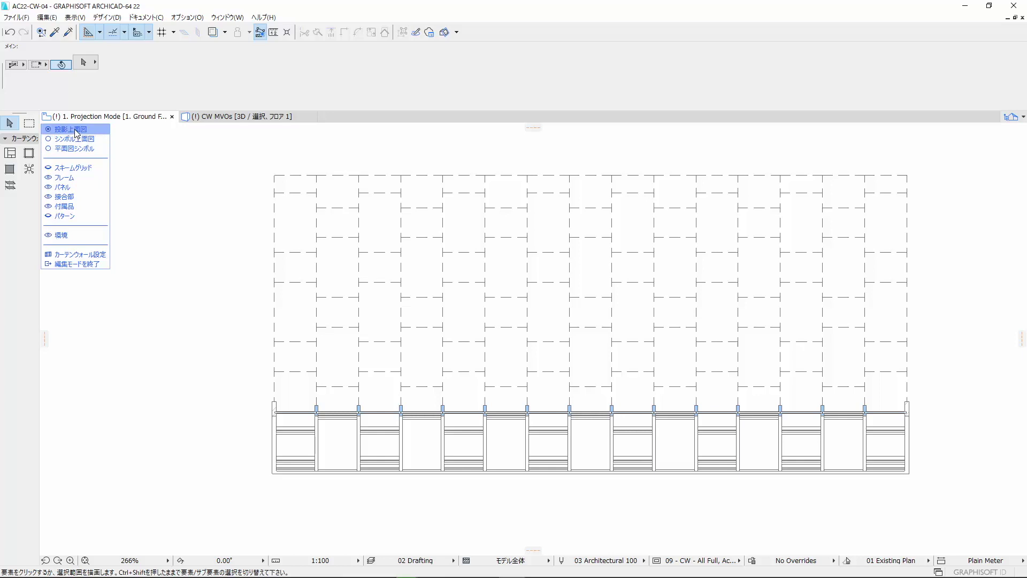
Step: Toggle Projected Plan, Symbolic Plan and Floor Plan Symbol displays, then exit edit mode
click(77, 132)
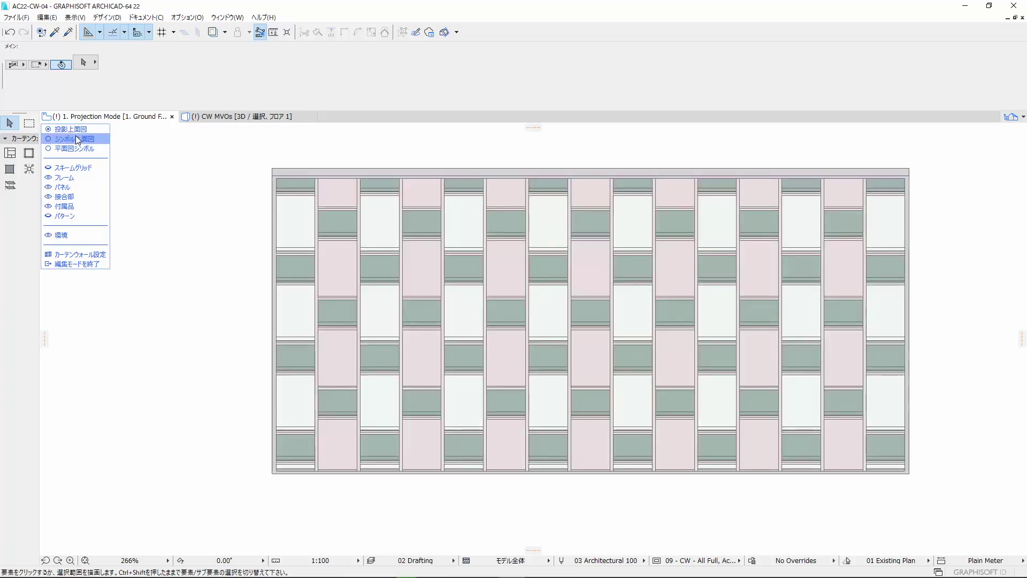
click(75, 139)
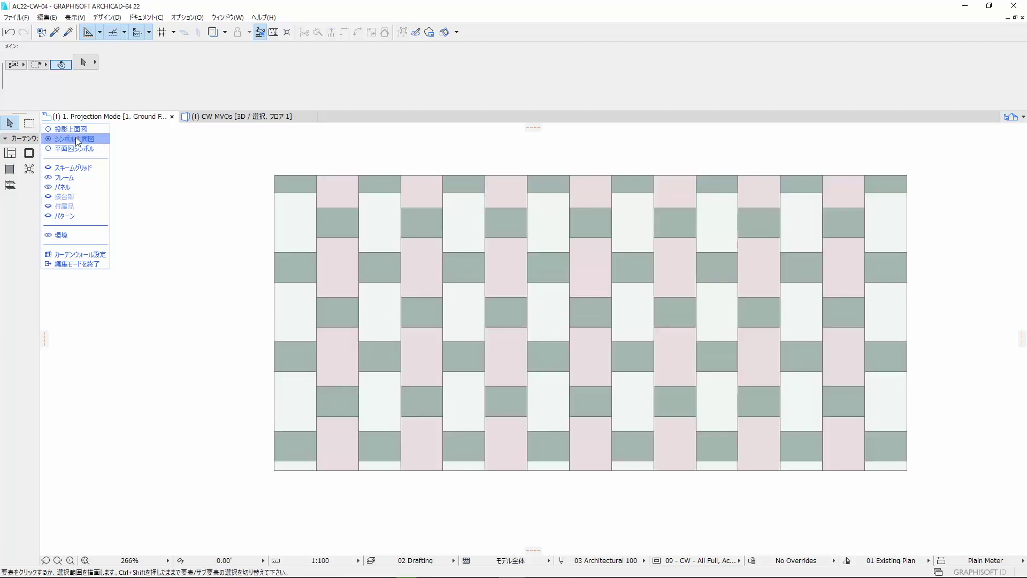
click(75, 130)
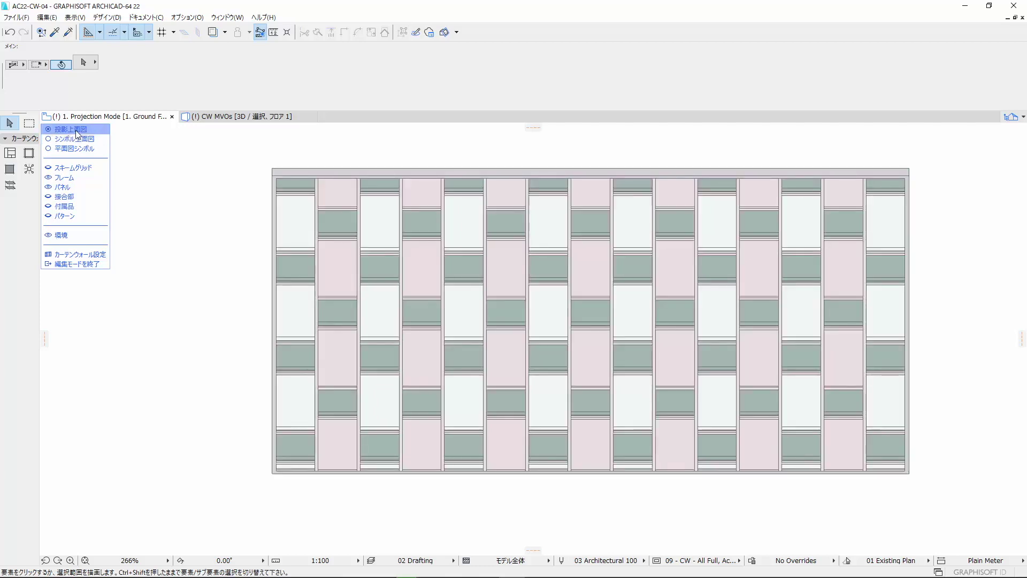
click(78, 138)
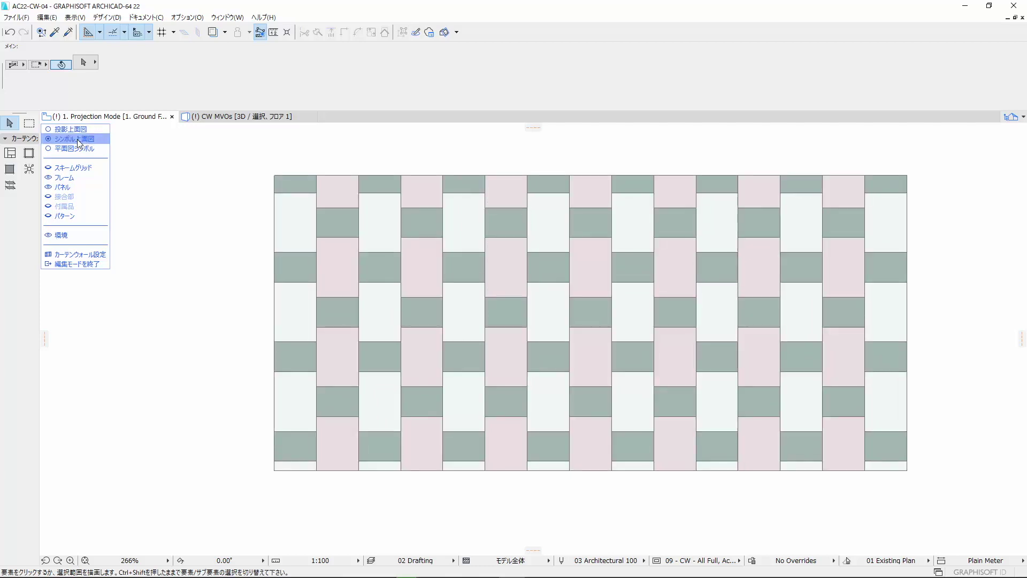
click(81, 149)
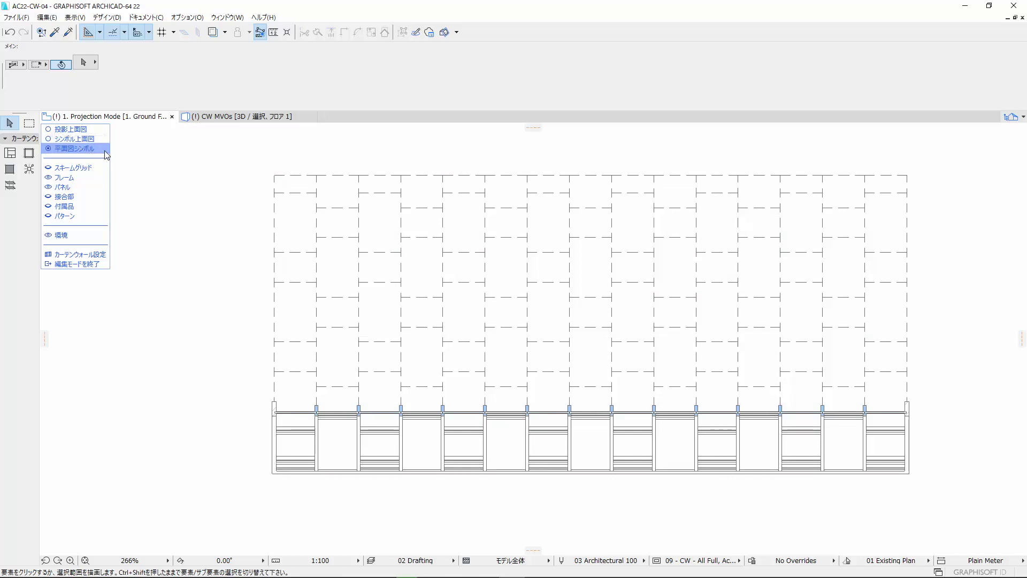
click(99, 265)
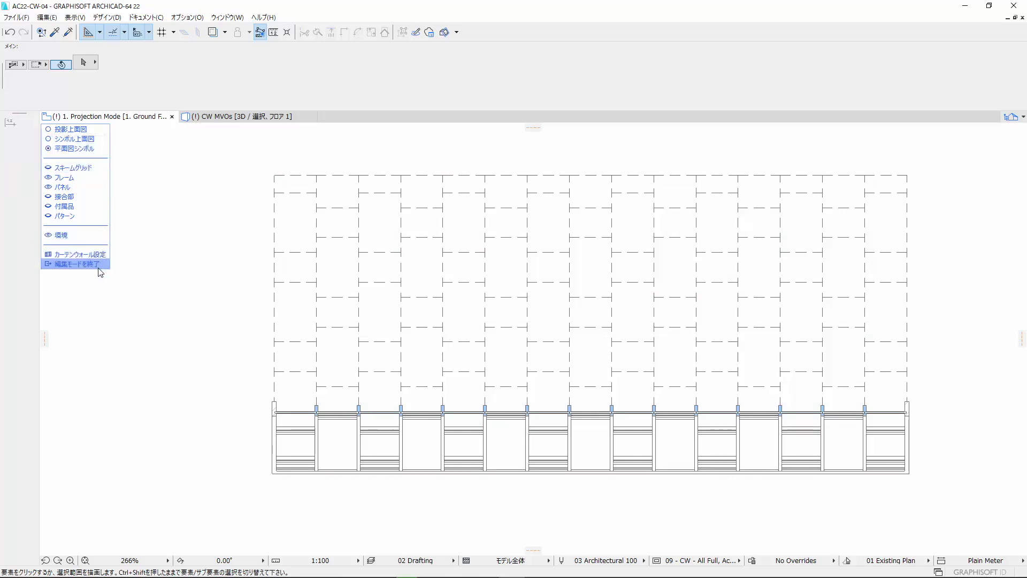
Step: Deselect the curtain wall by clicking an empty area of the plan
click(212, 283)
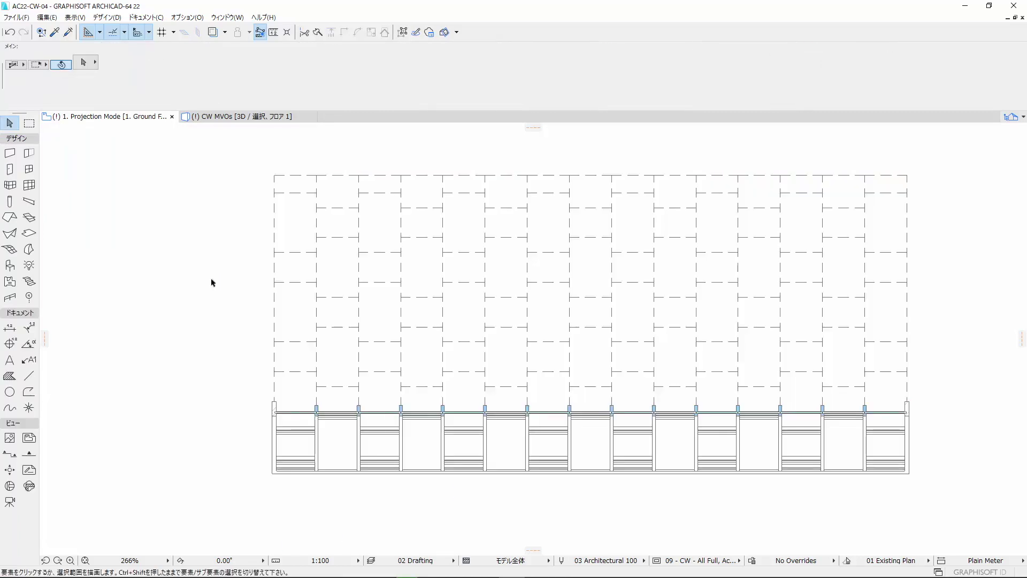